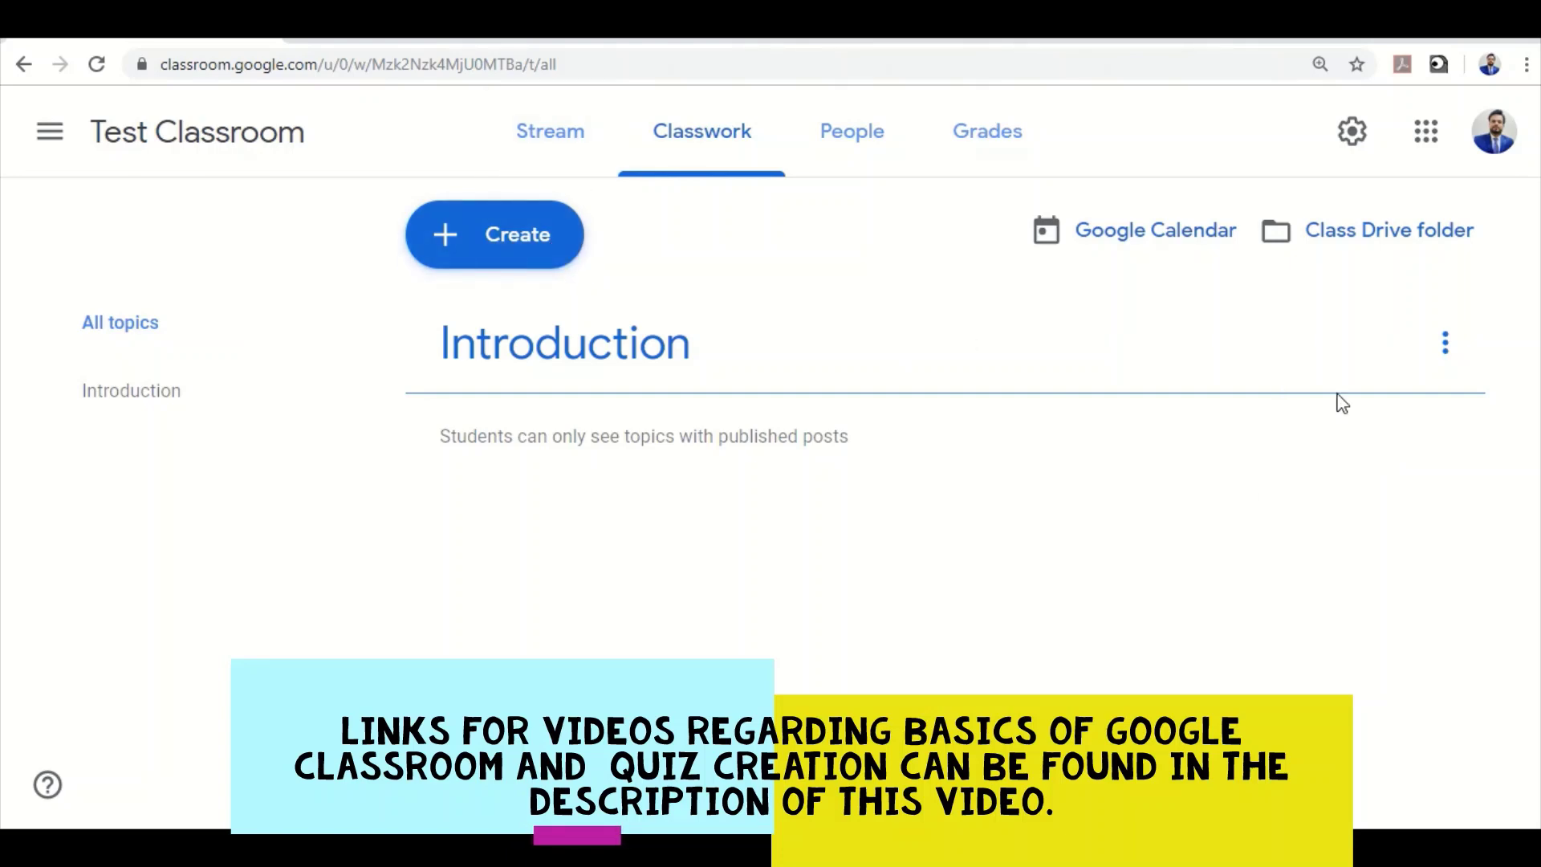
Create a Classroom quiz assignment titled QUIZ and set its points to 10
click(533, 255)
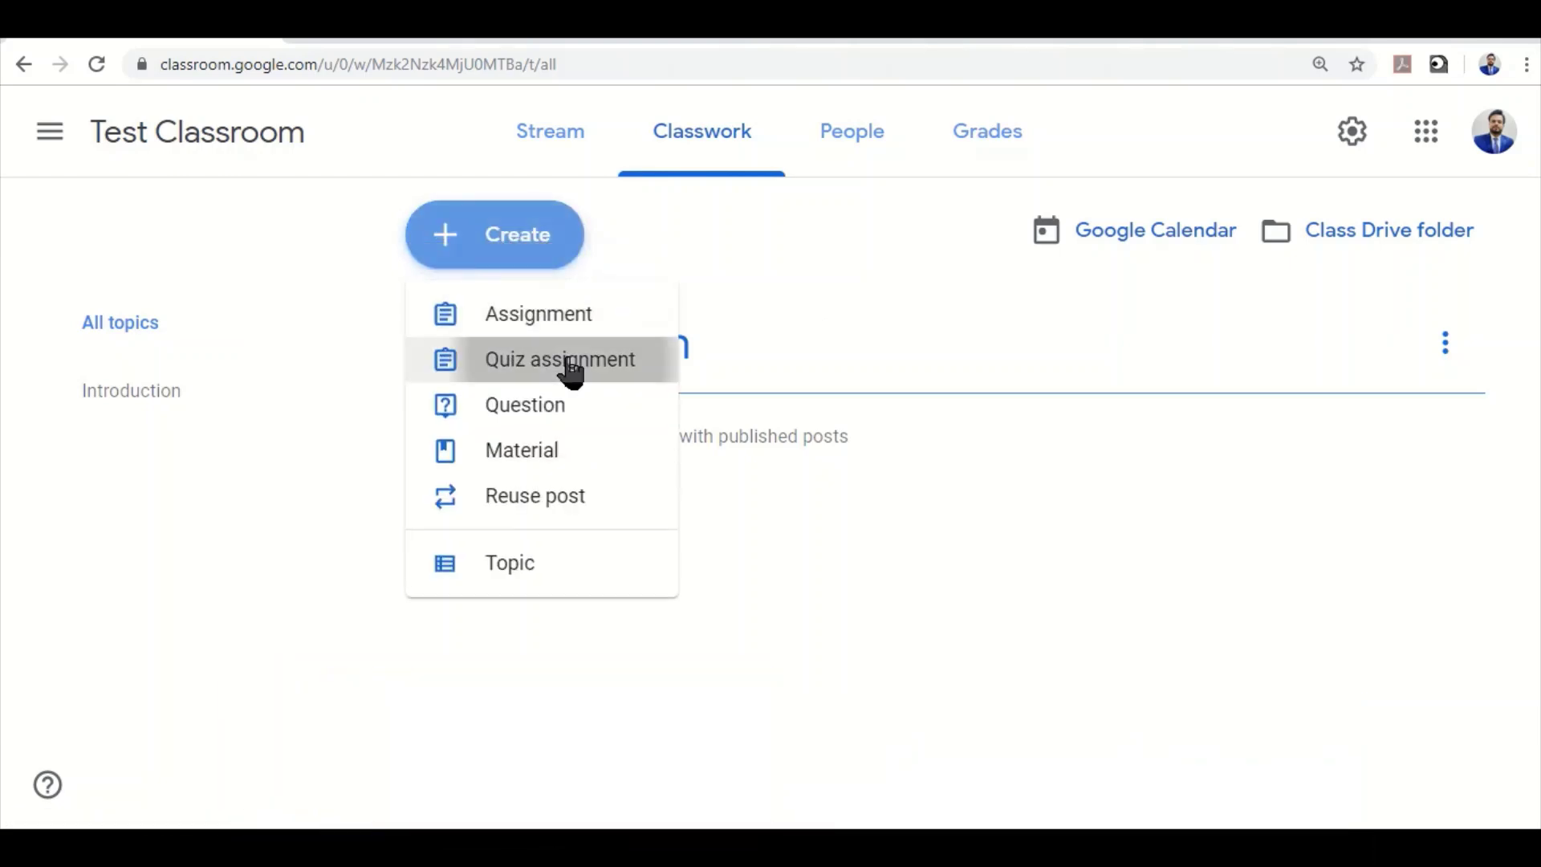
click(572, 371)
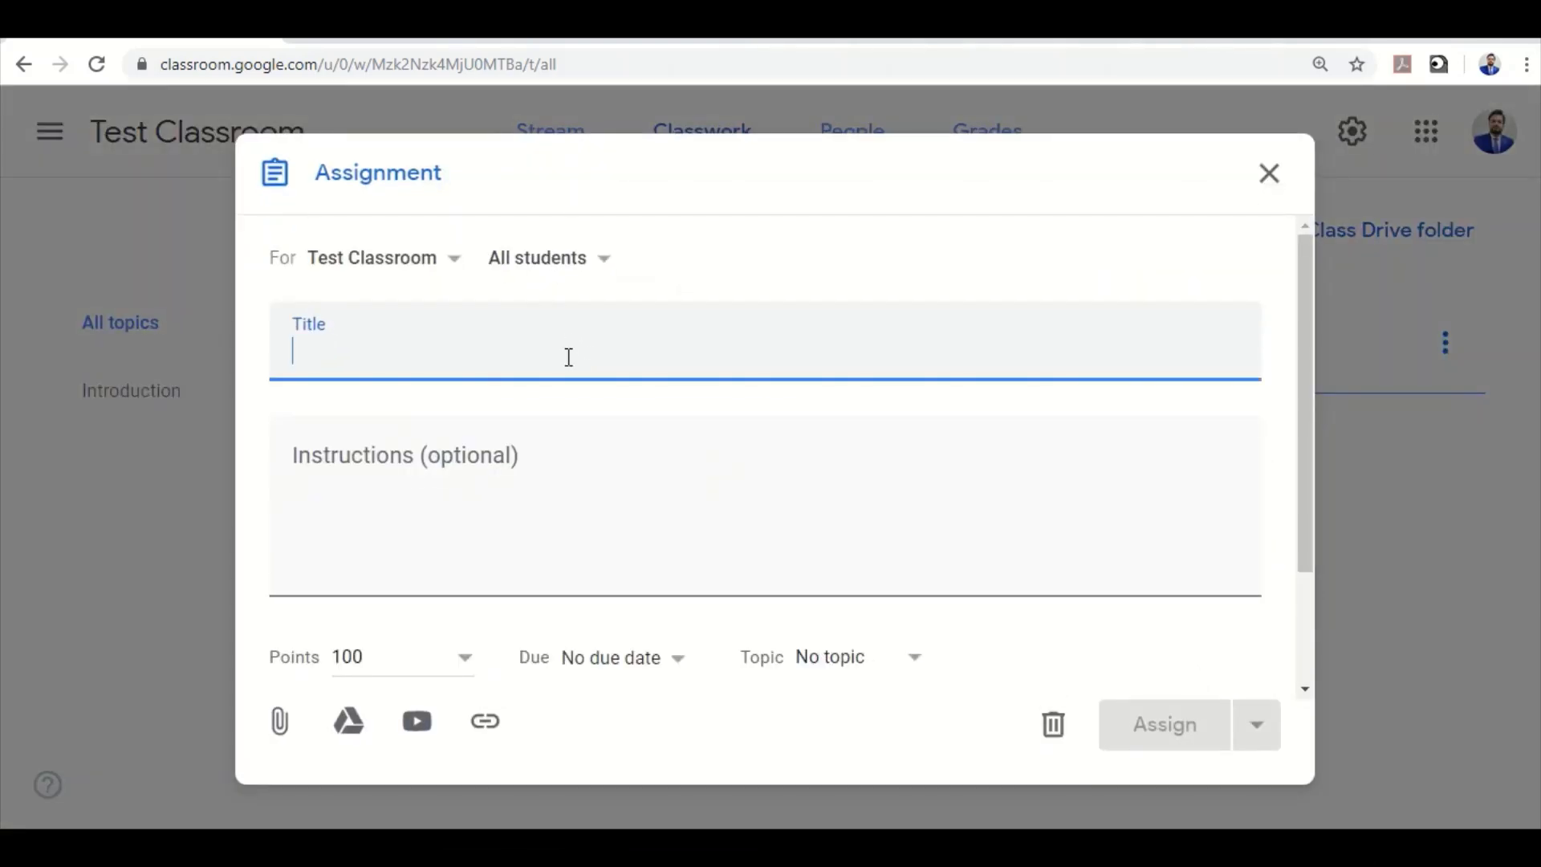
text(QUIZ)
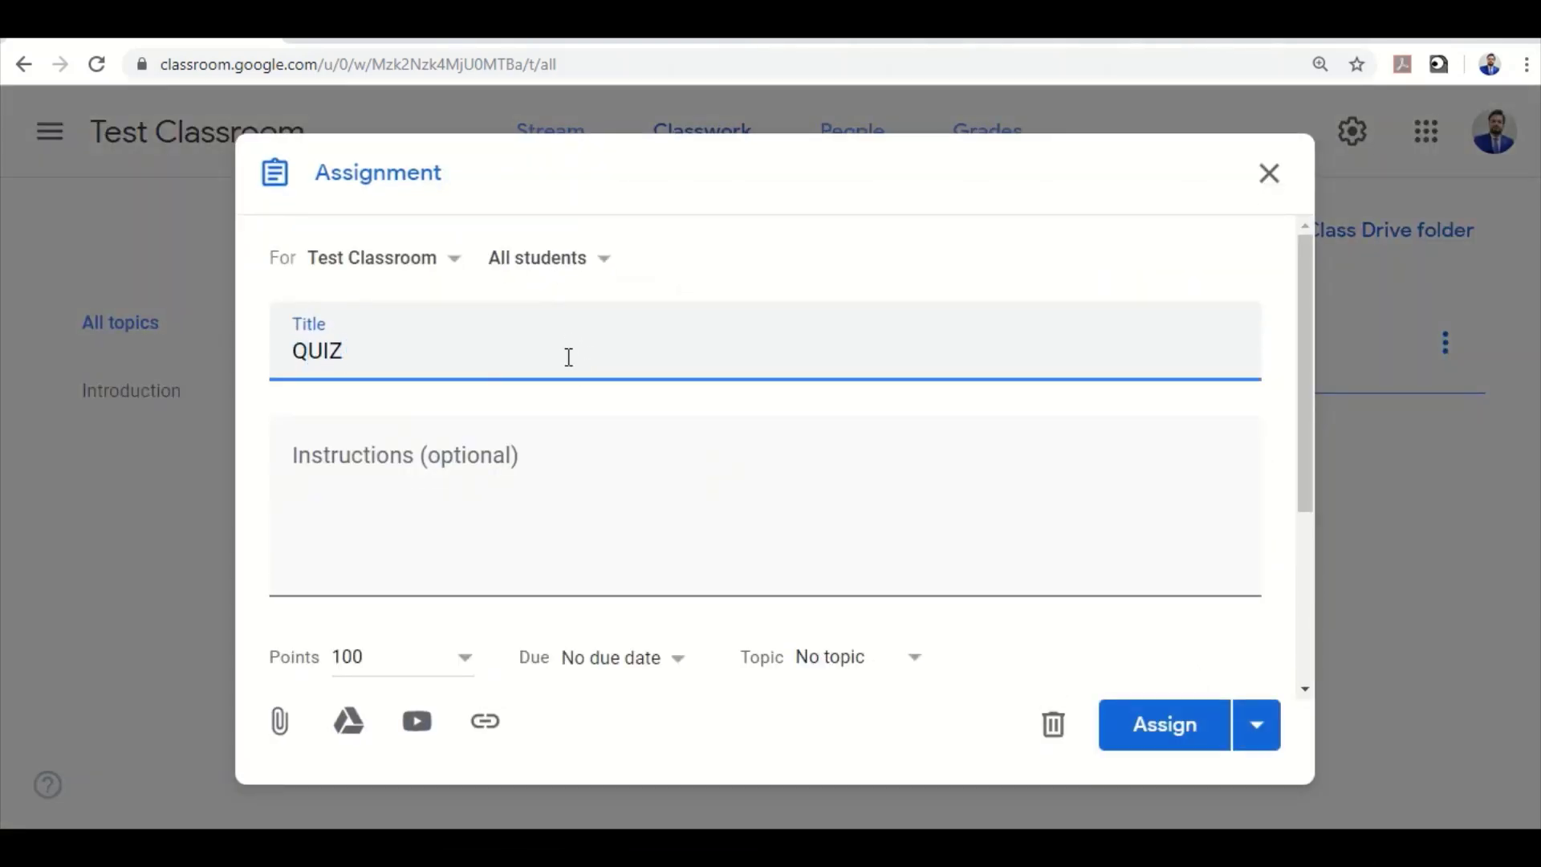
click(372, 543)
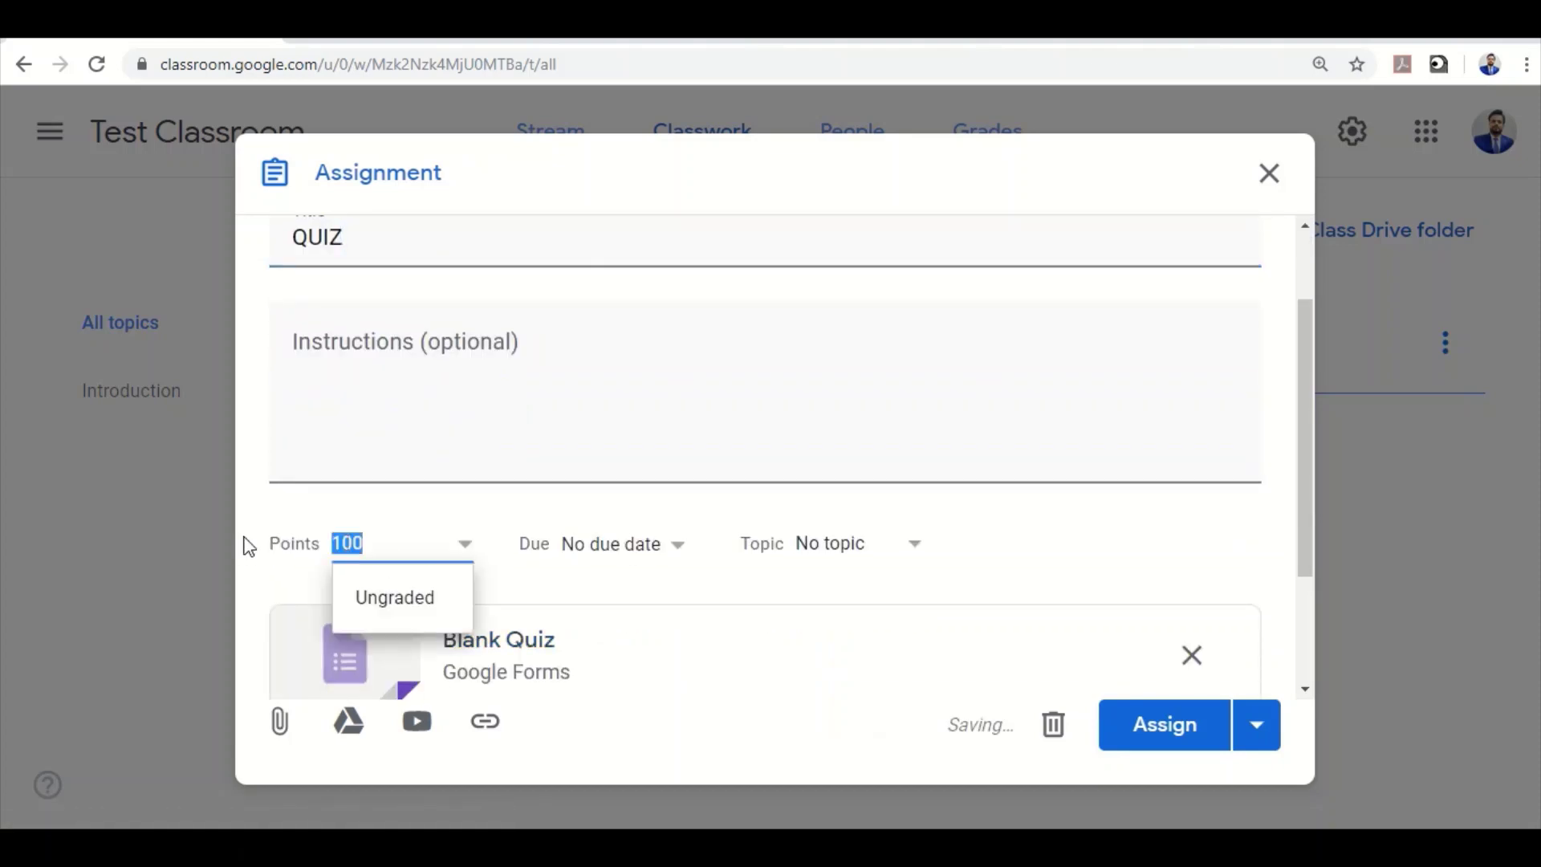
text(10)
click(1004, 504)
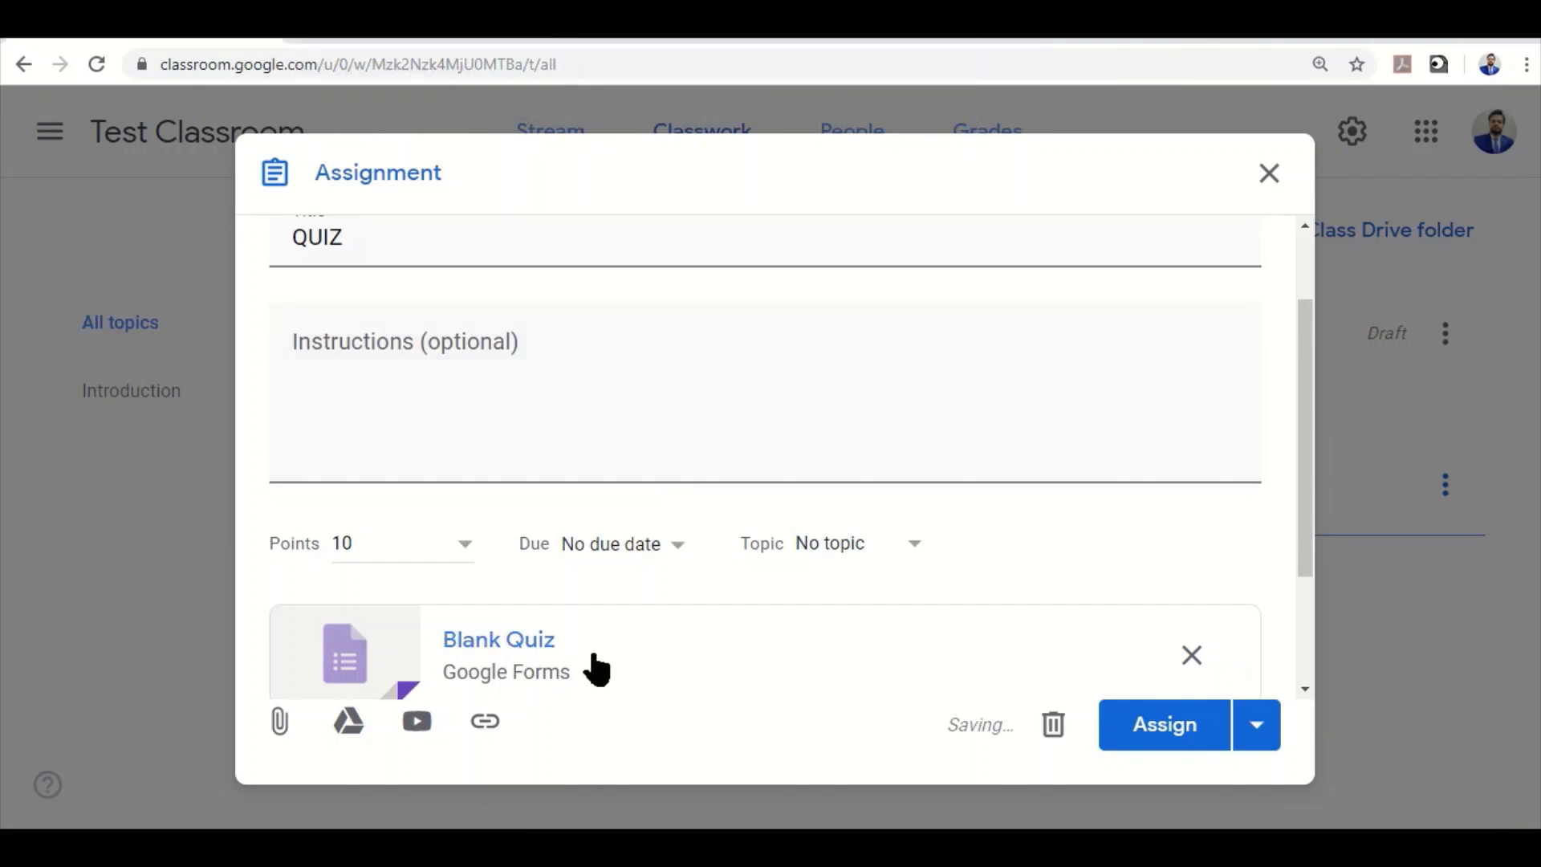
Retitle the Blank Quiz form QUIZ and write the question 'WHO IS THE CURRENT T20I CAPTAIN OF PCT?'
click(532, 648)
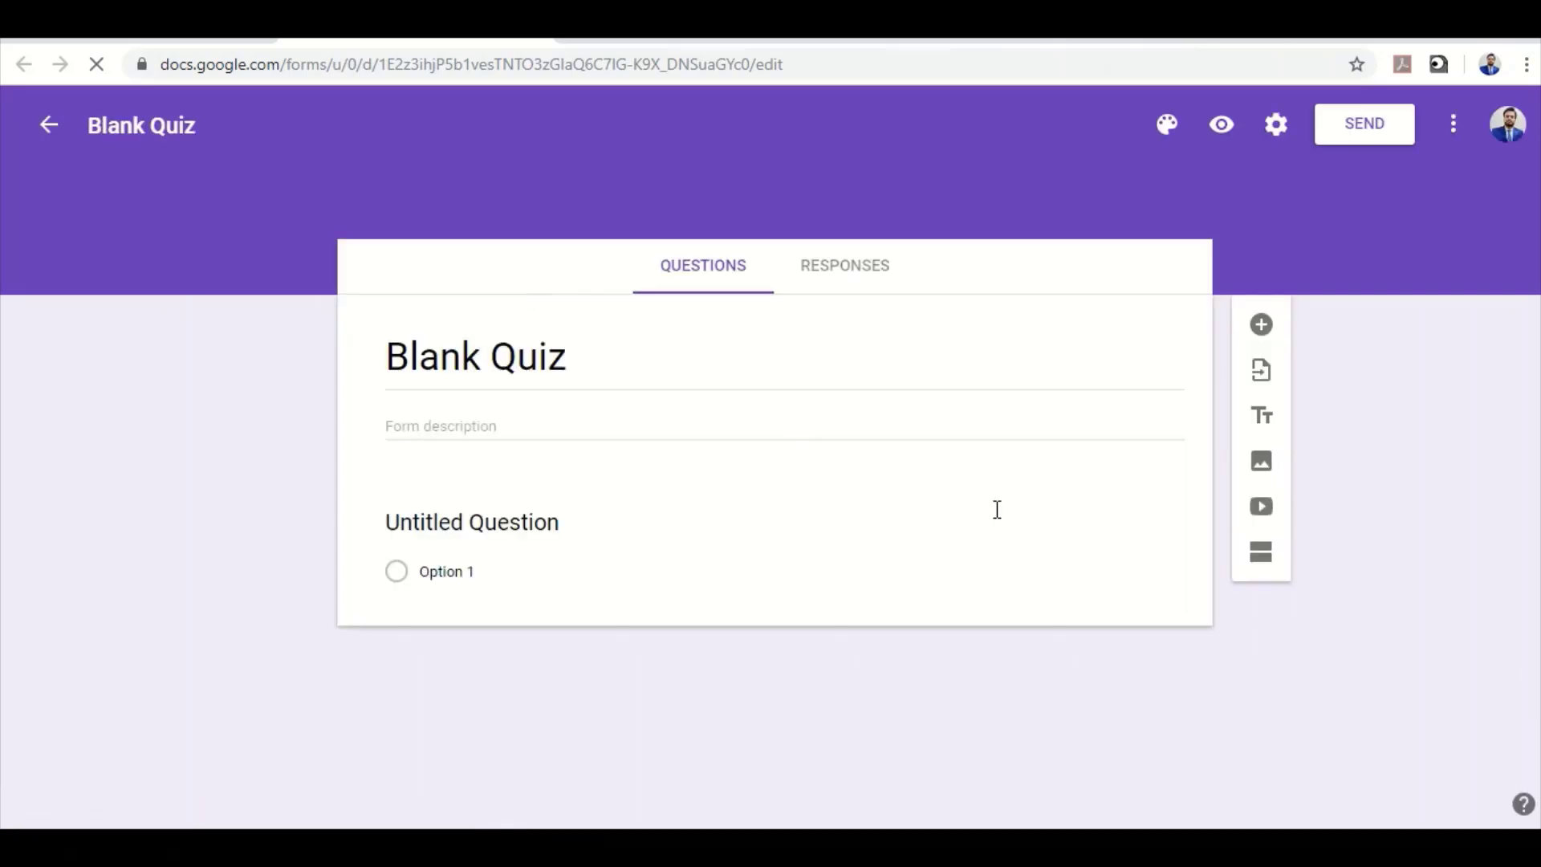
click(545, 354)
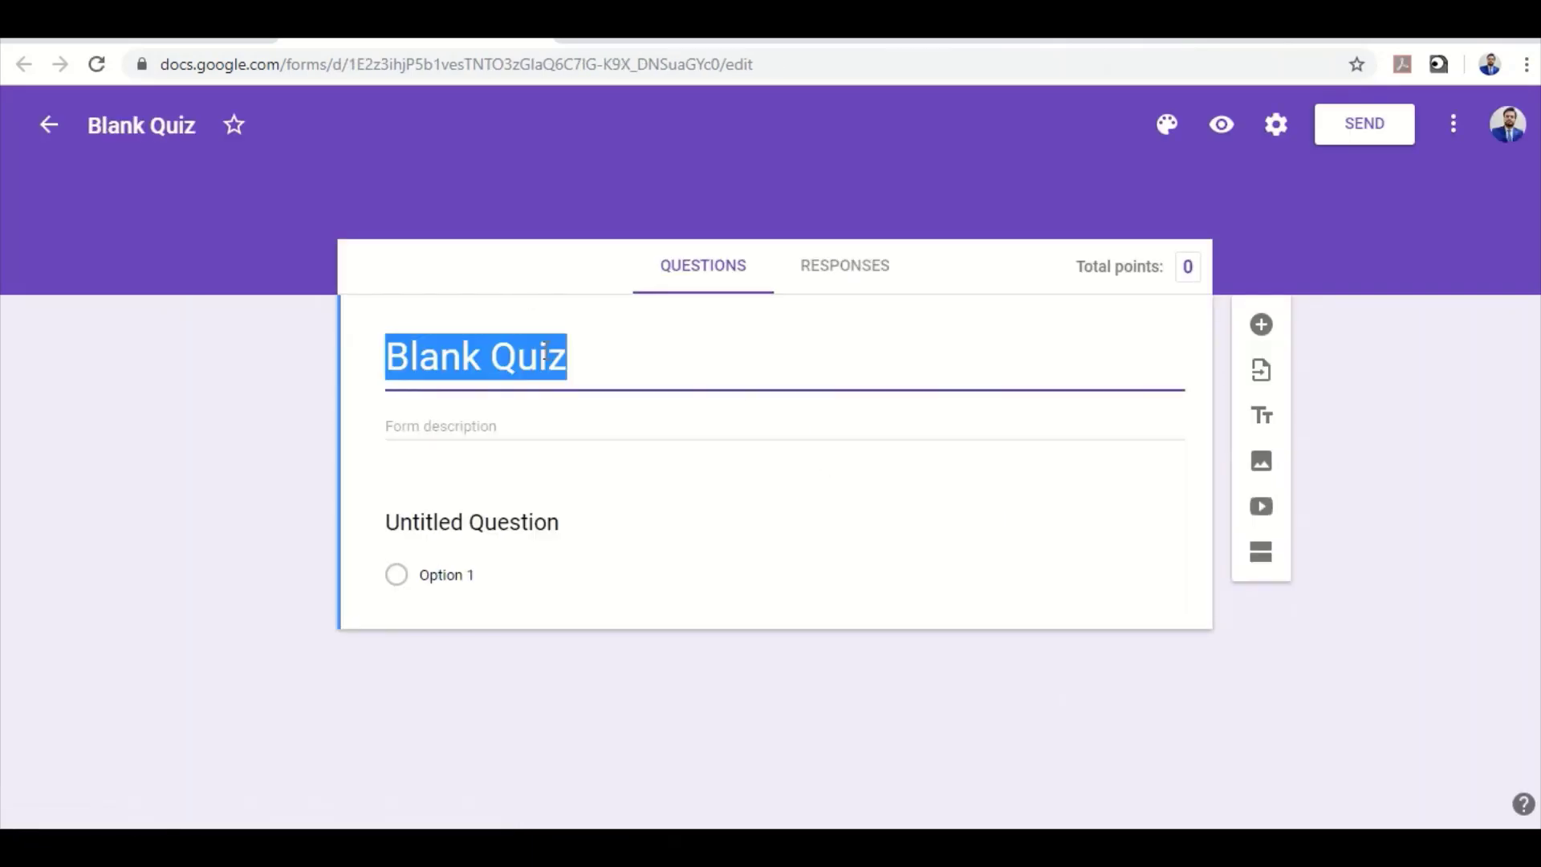
text(QUIZ)
click(482, 522)
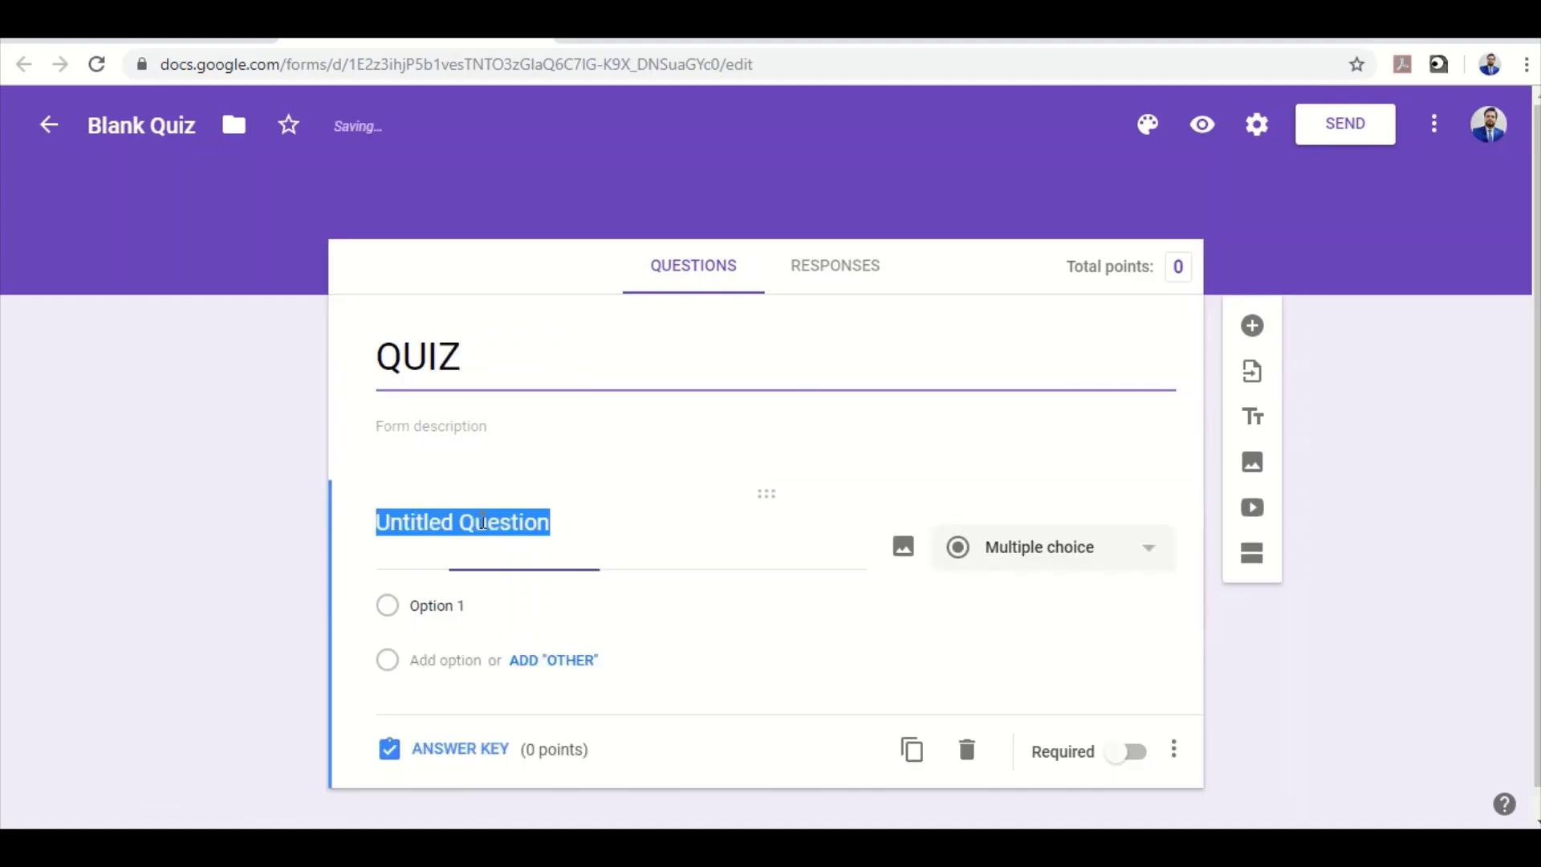
text(WHAT IS)
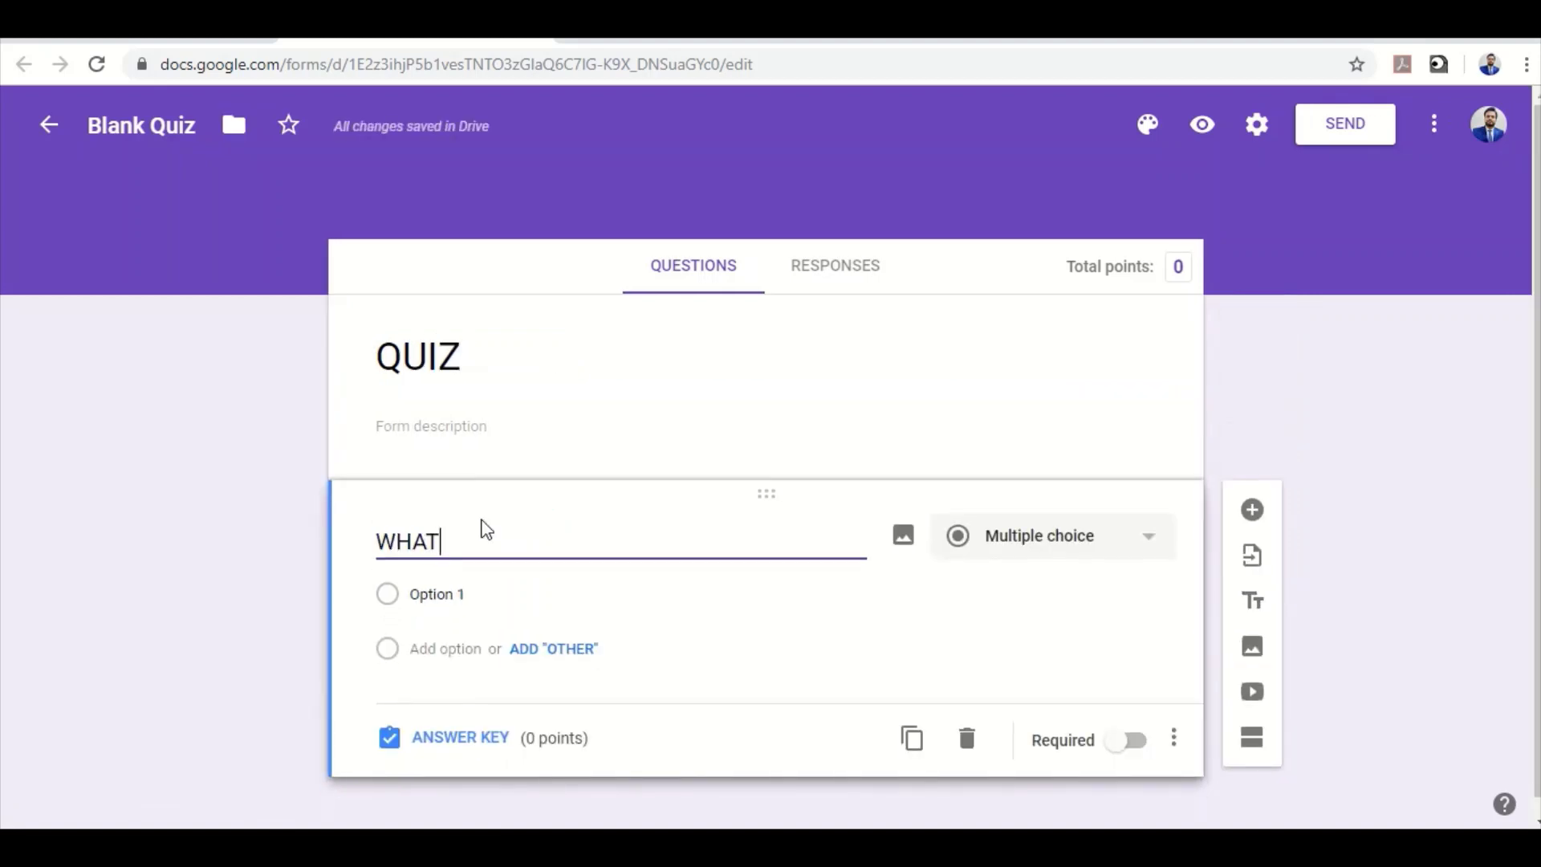
key(BackSpace)
key(BackSpace)
key(BackSpace)
key(BackSpace)
key(BackSpace)
key(BackSpace)
key(BackSpace)
key(BackSpace)
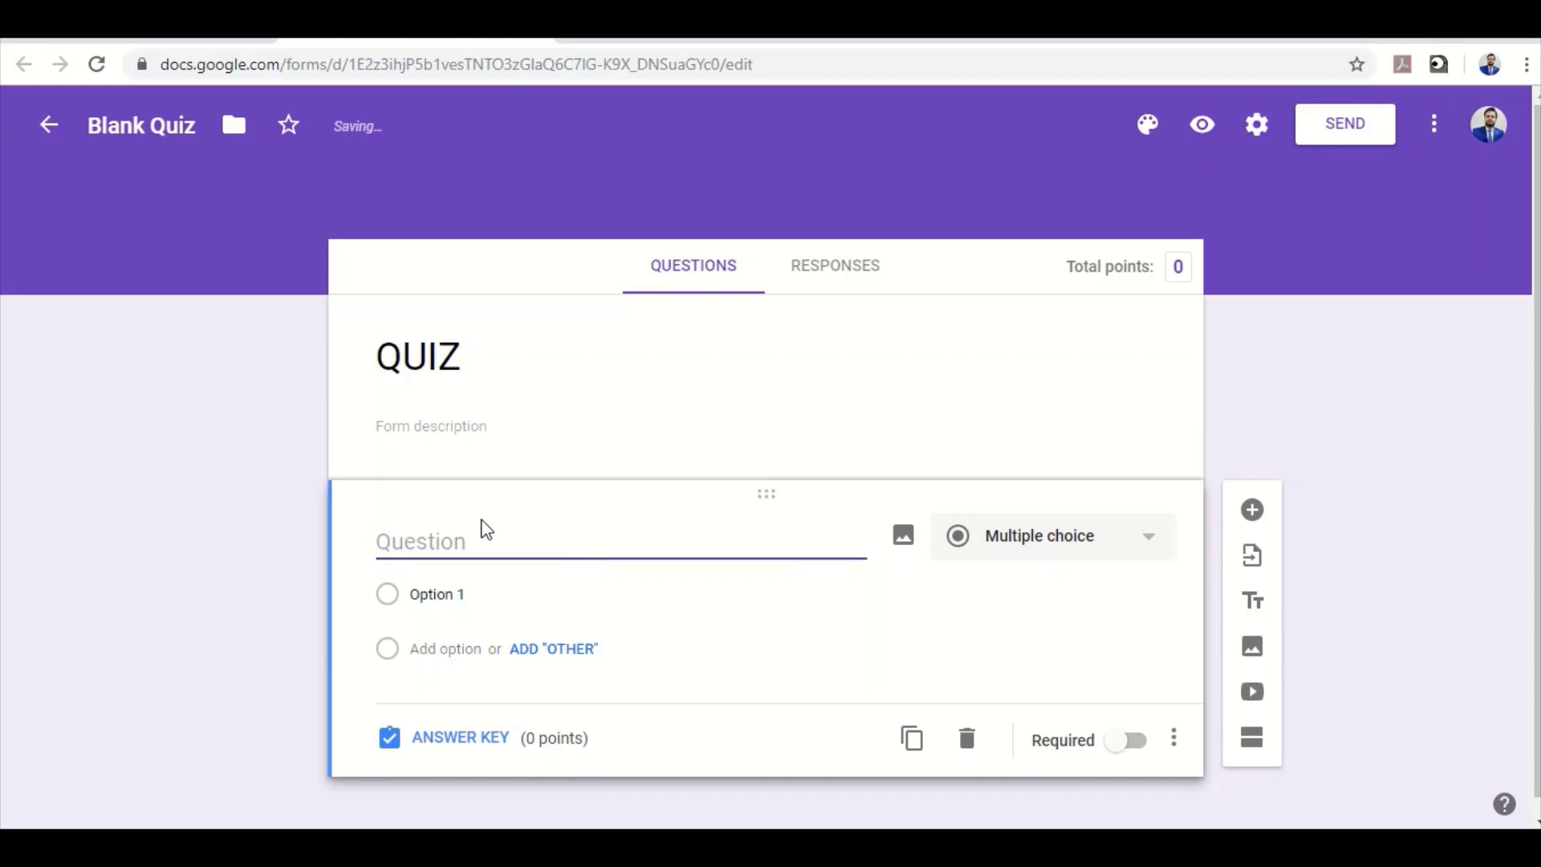
text(WHO IS T)
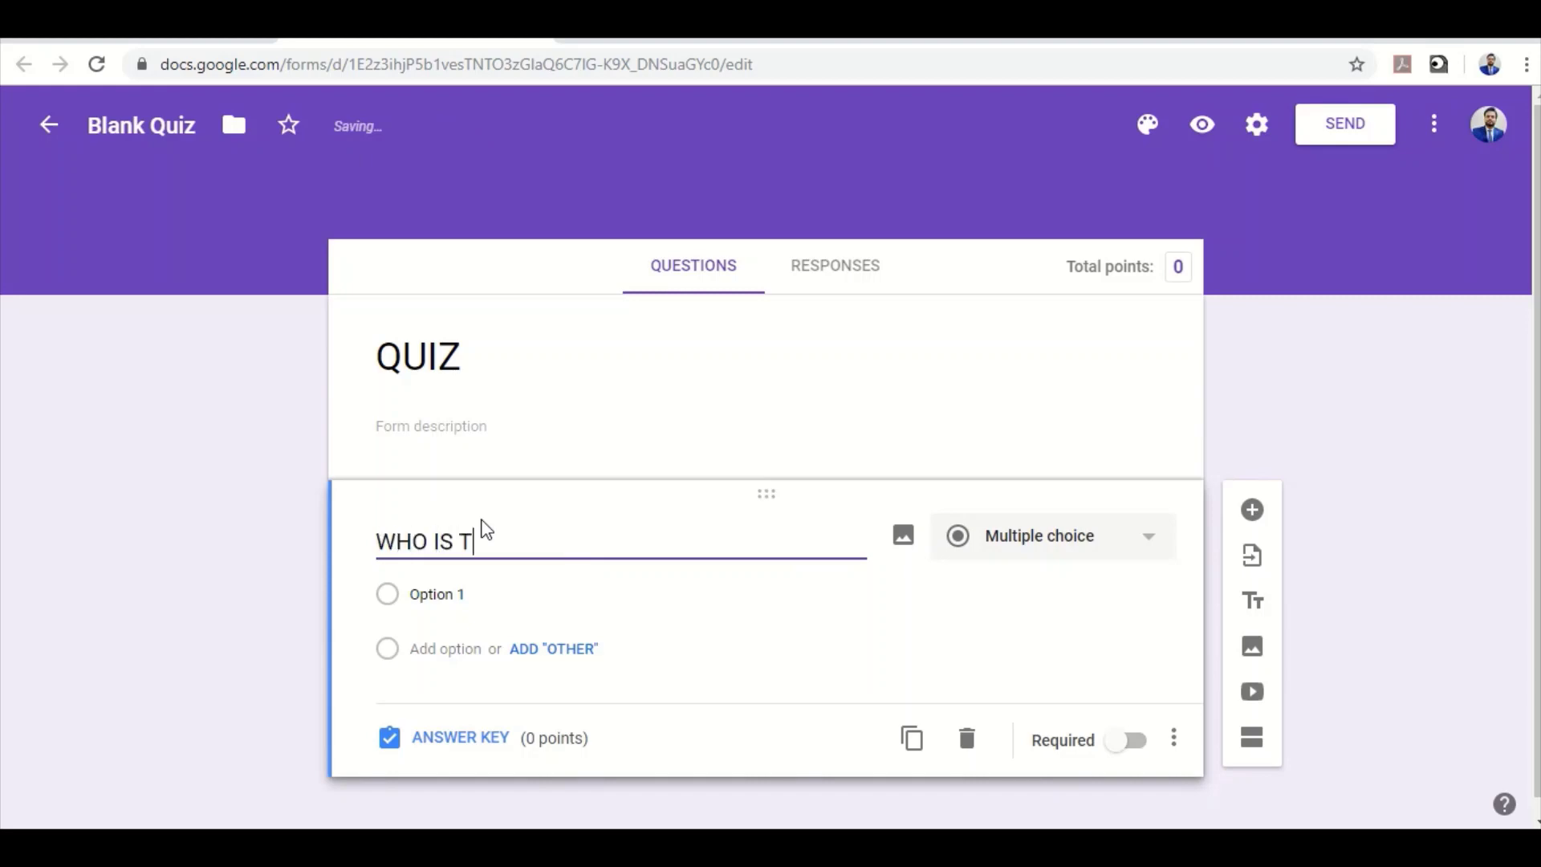
text(HE CURRENT T20I )
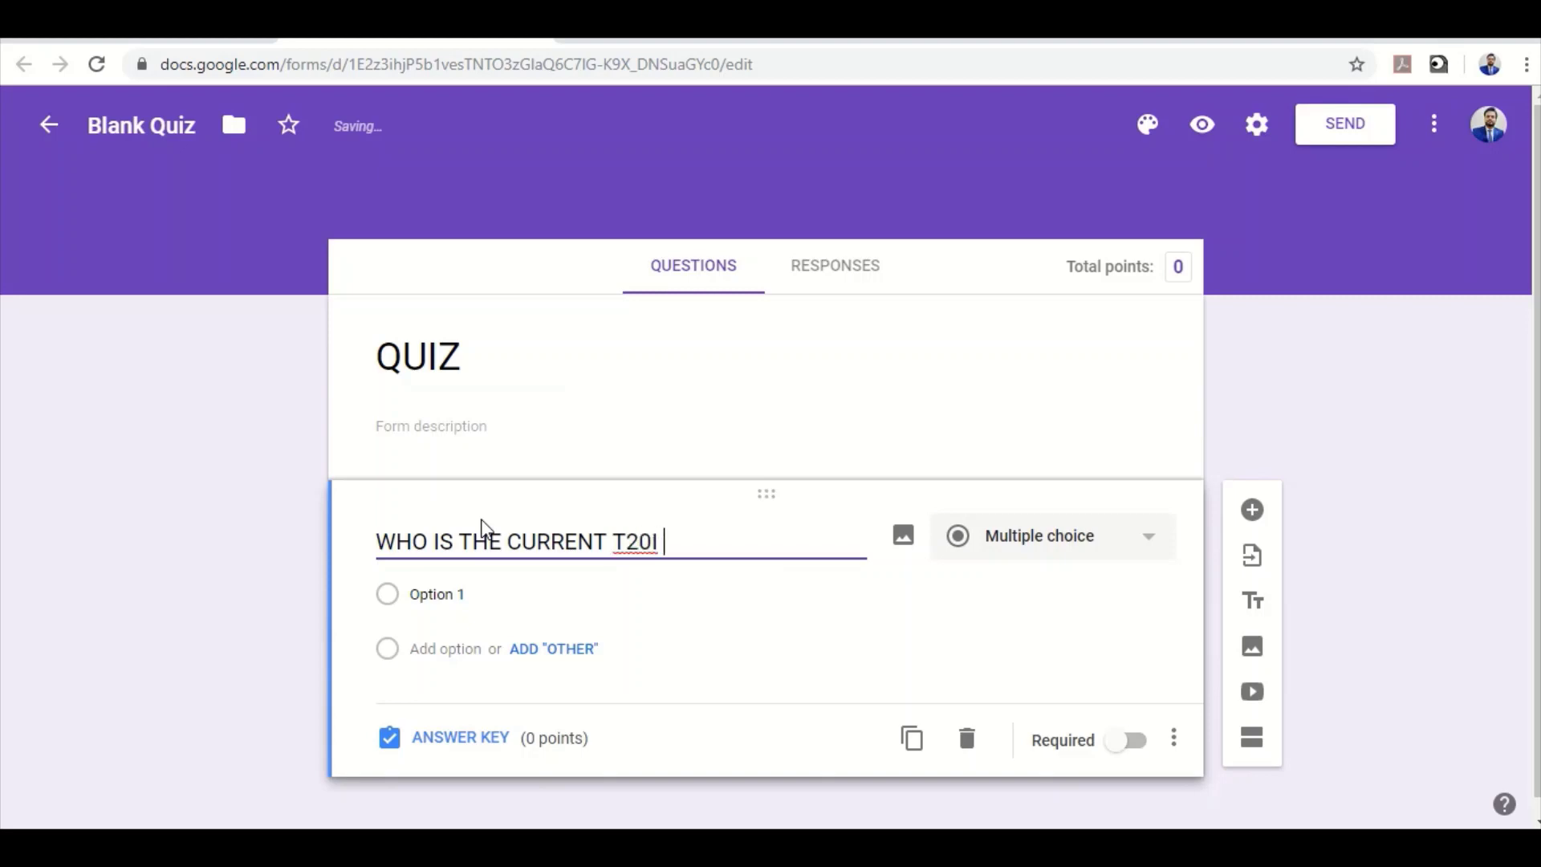
text(CAPTAIN OF PCT)
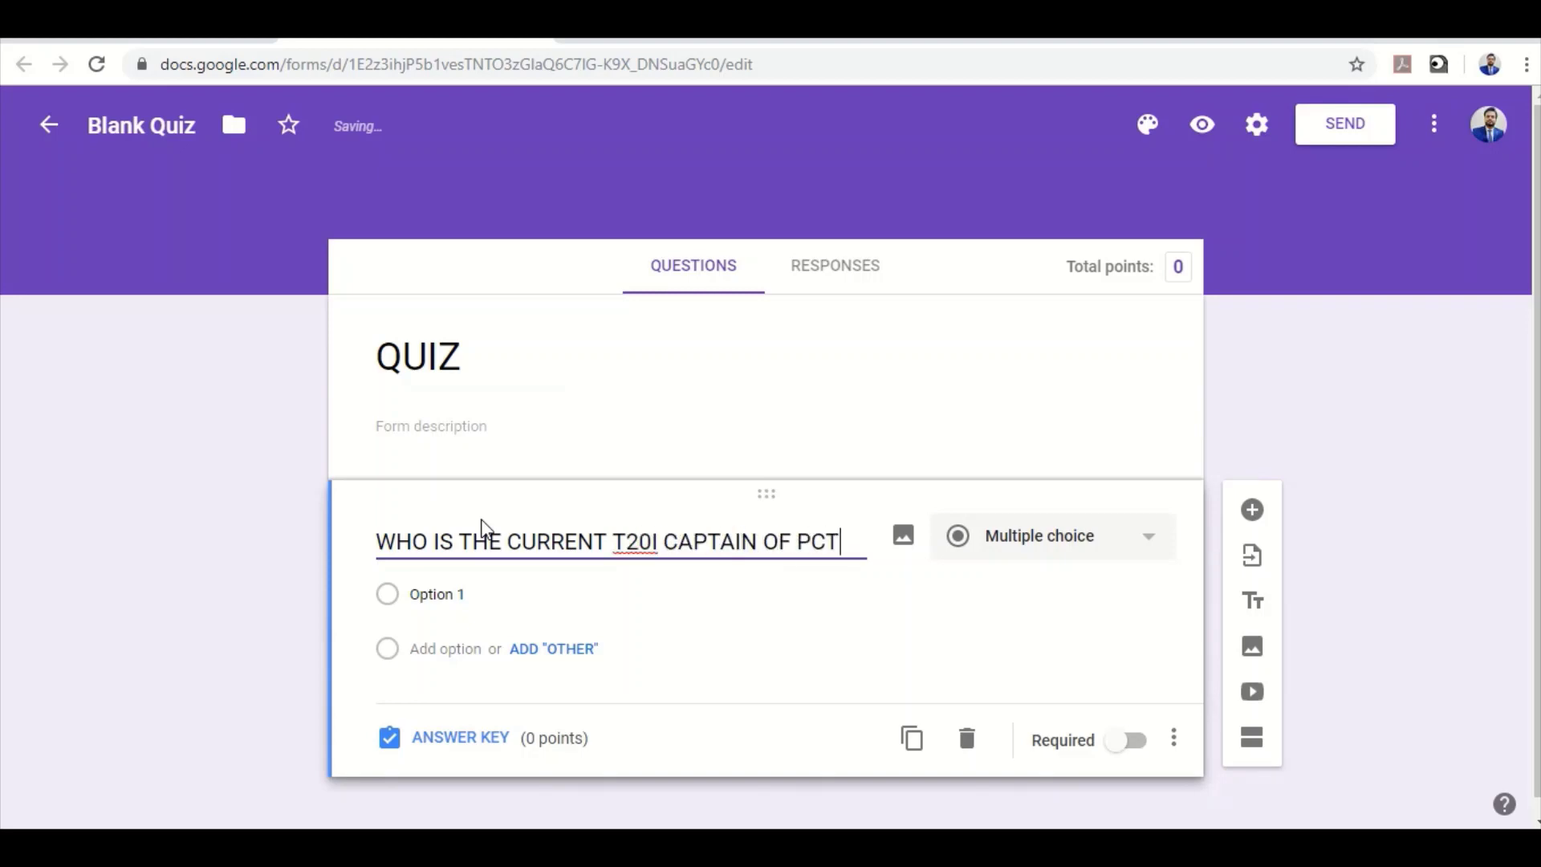
text(?)
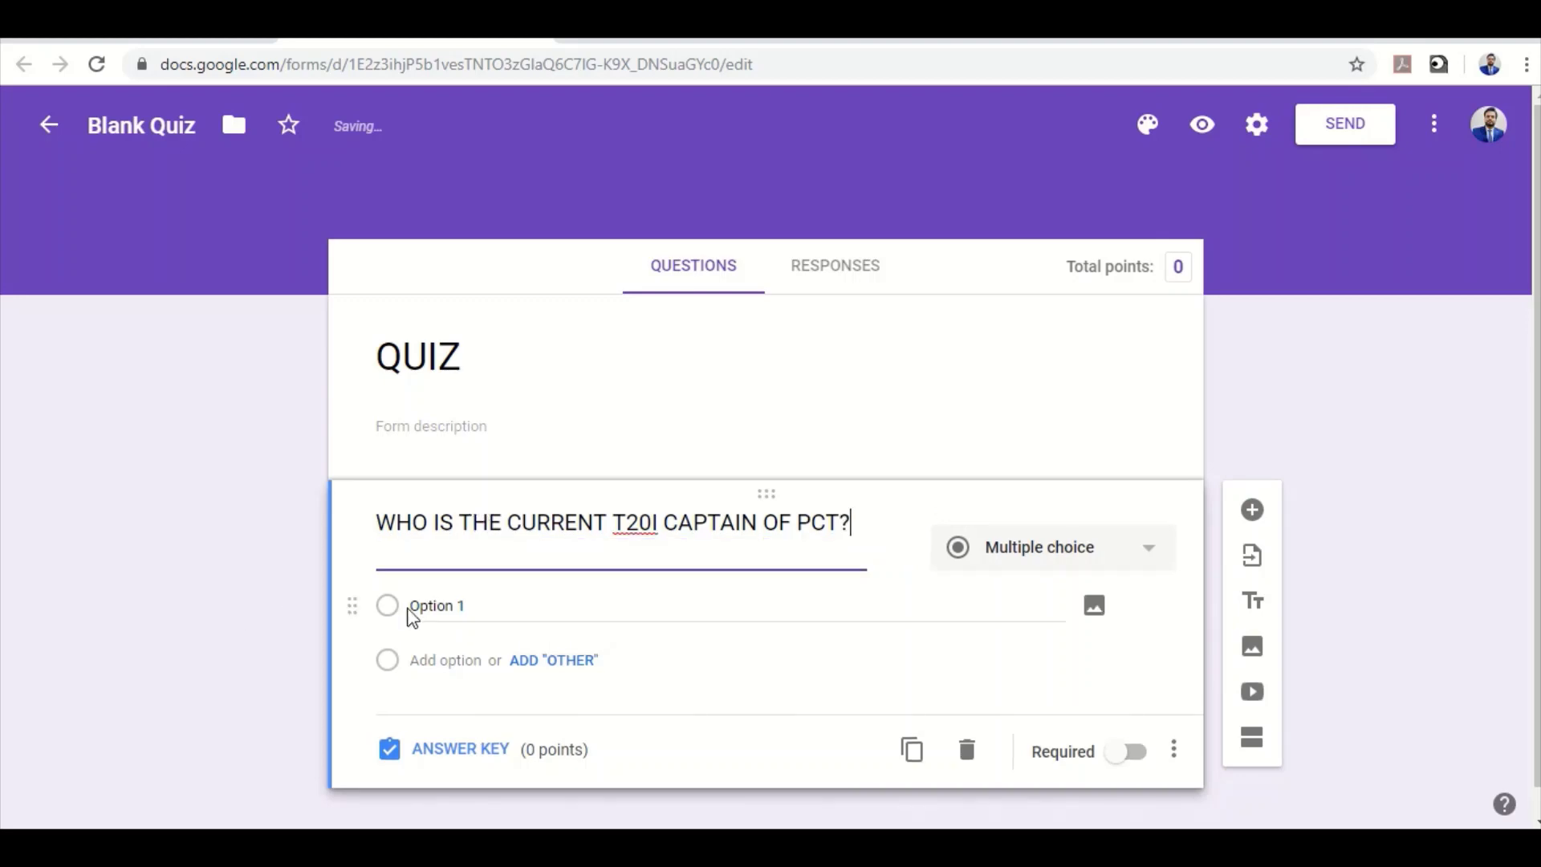
Add the answer options SARFARAZ AHMED, BABAR AZAM and IMAD WASIM
click(449, 642)
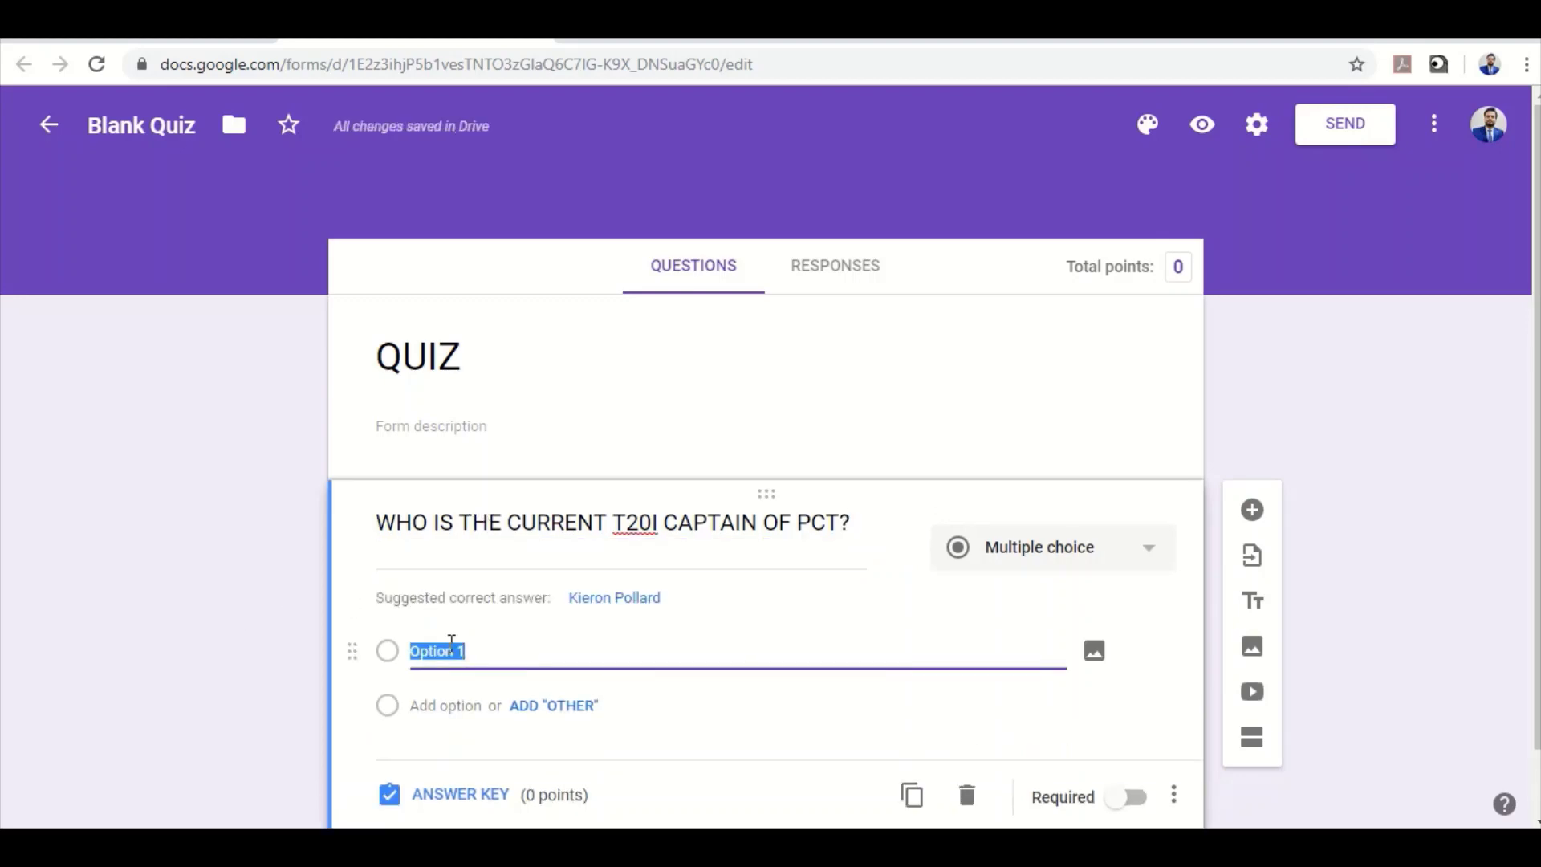
text(SARFAE)
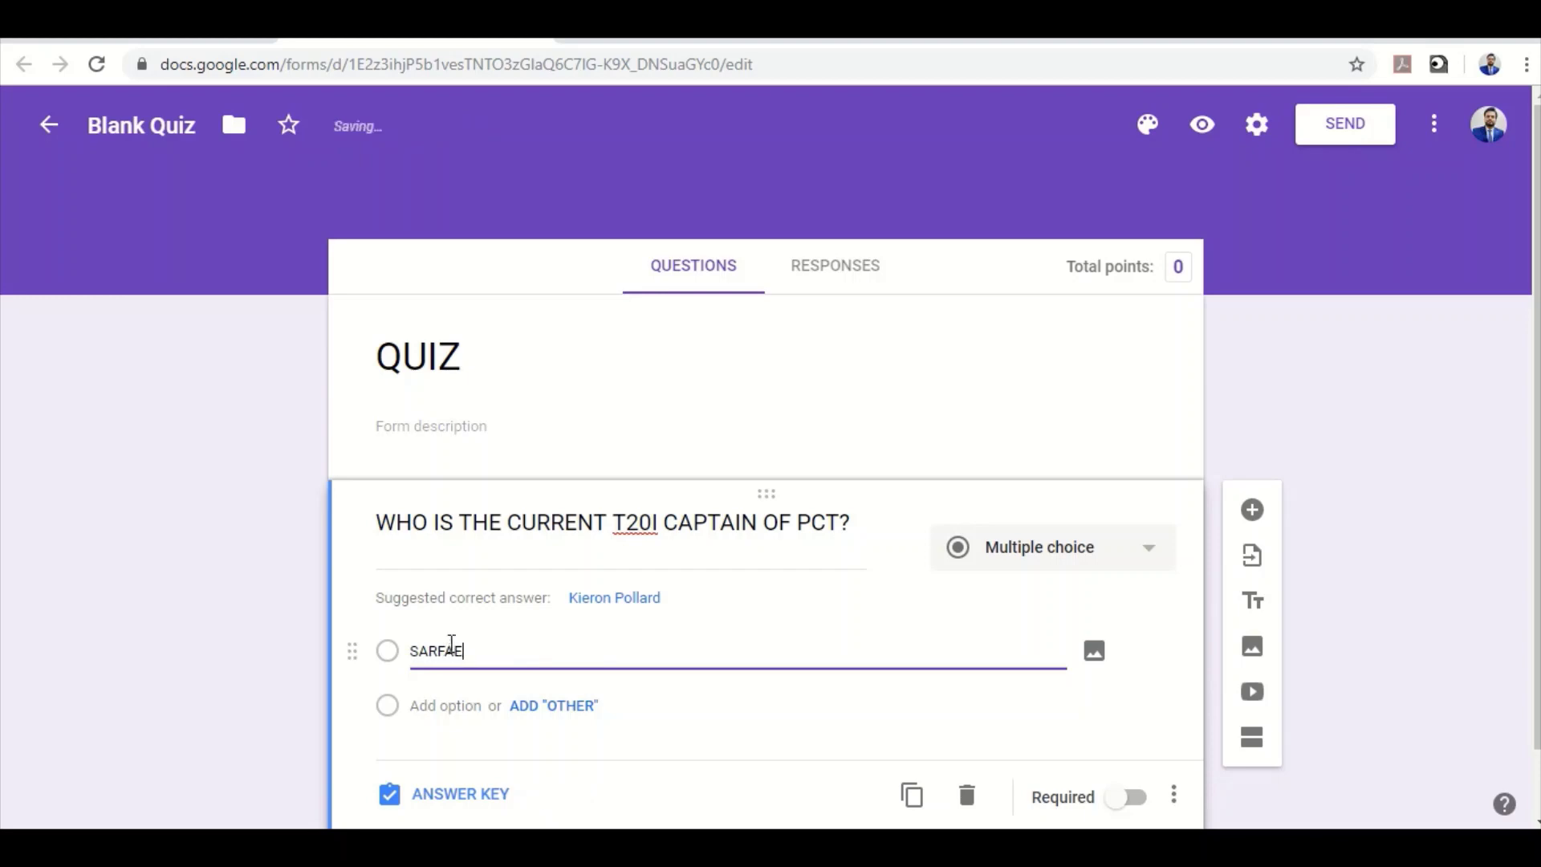
key(BackSpace)
text(RAZ AHMED)
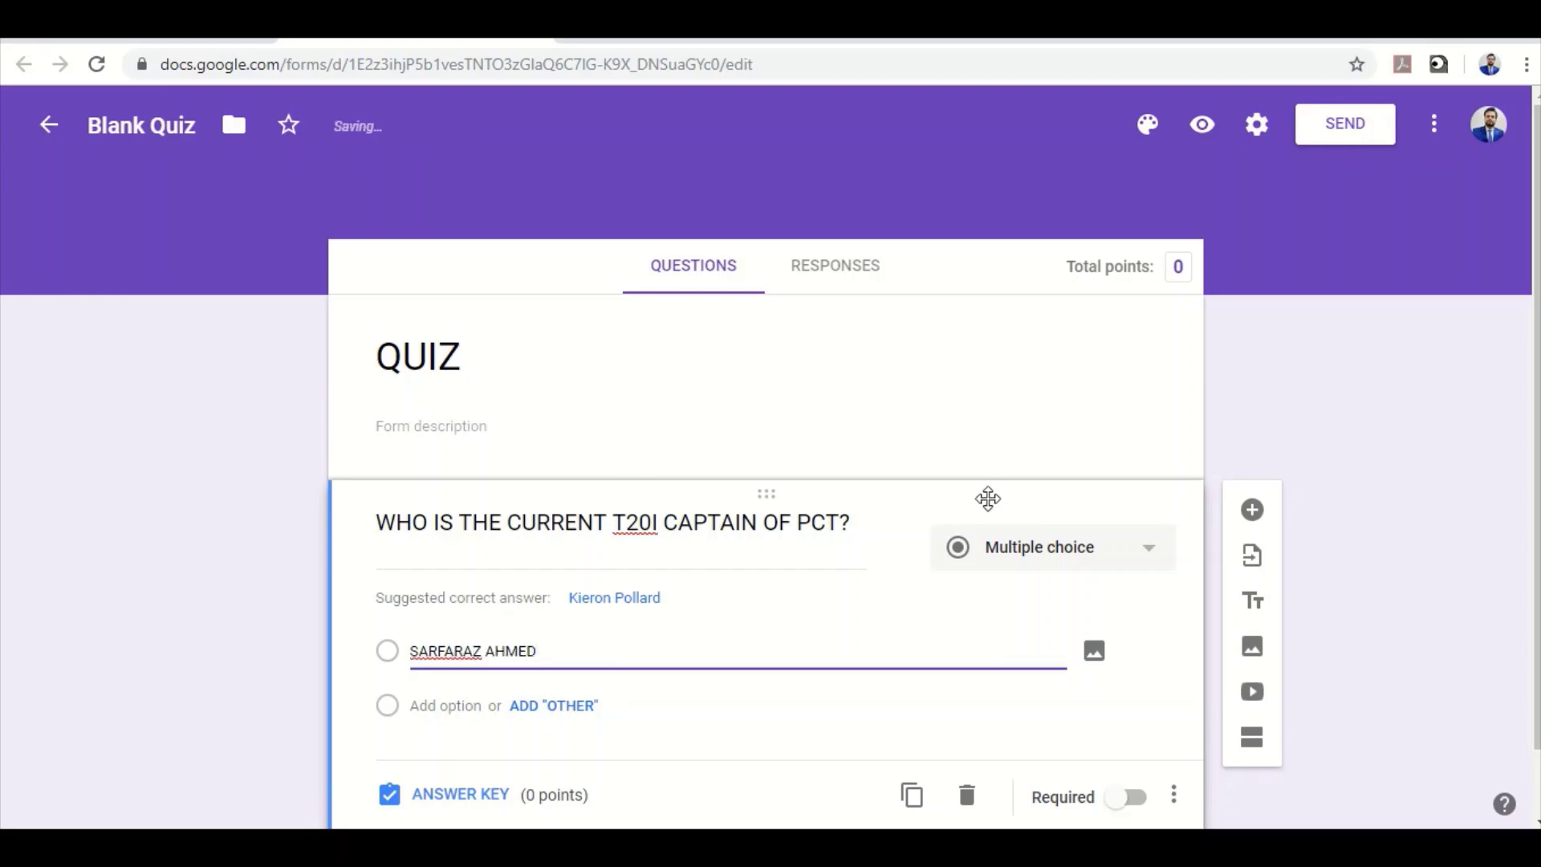
key(Return)
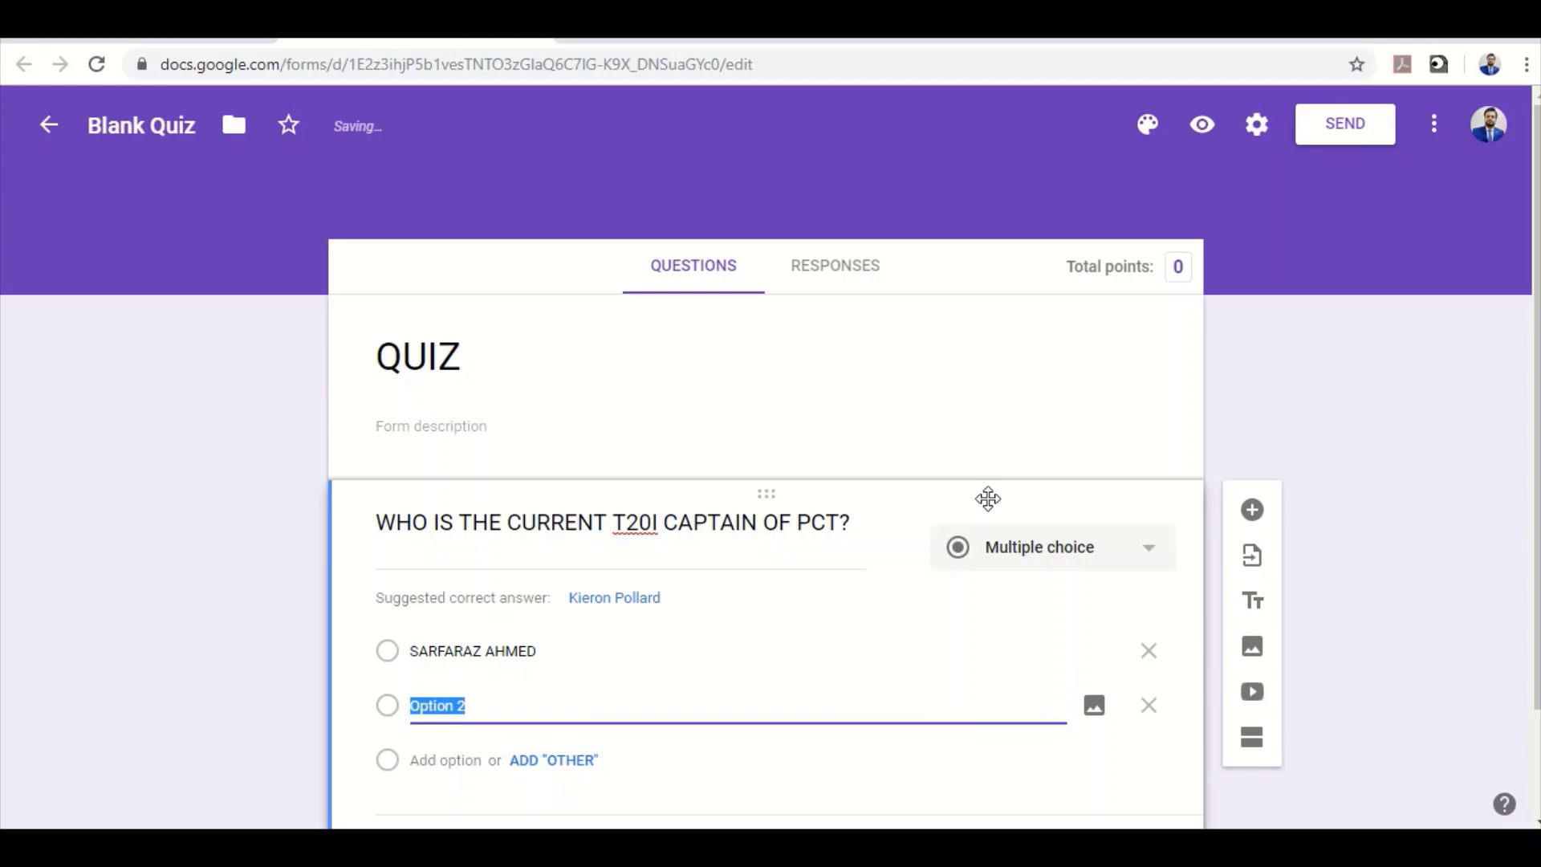
text(BABAR AZAM)
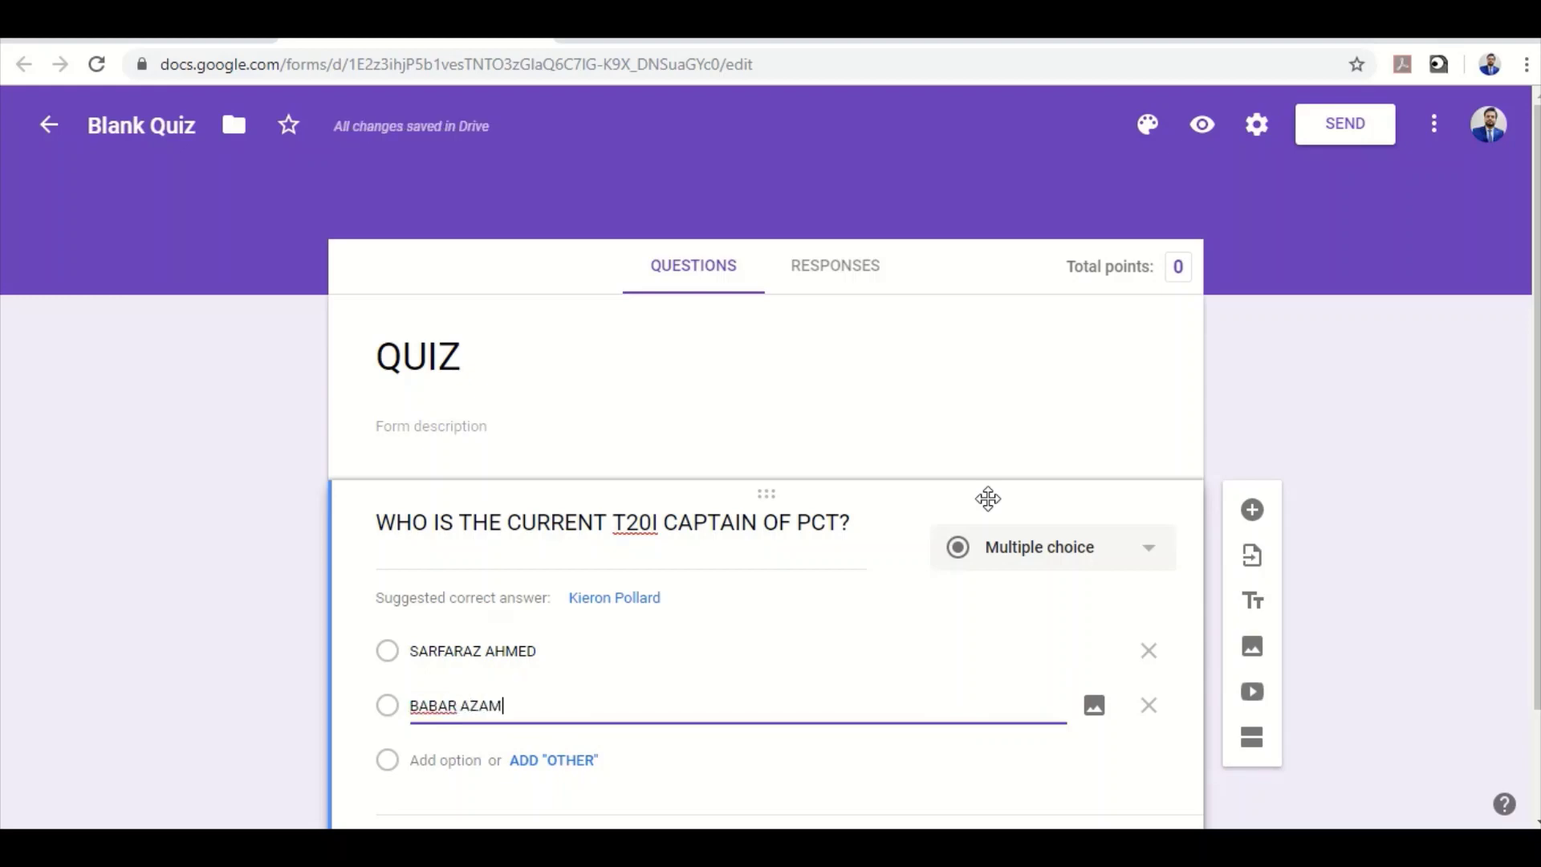
key(Return)
text(IMAD )
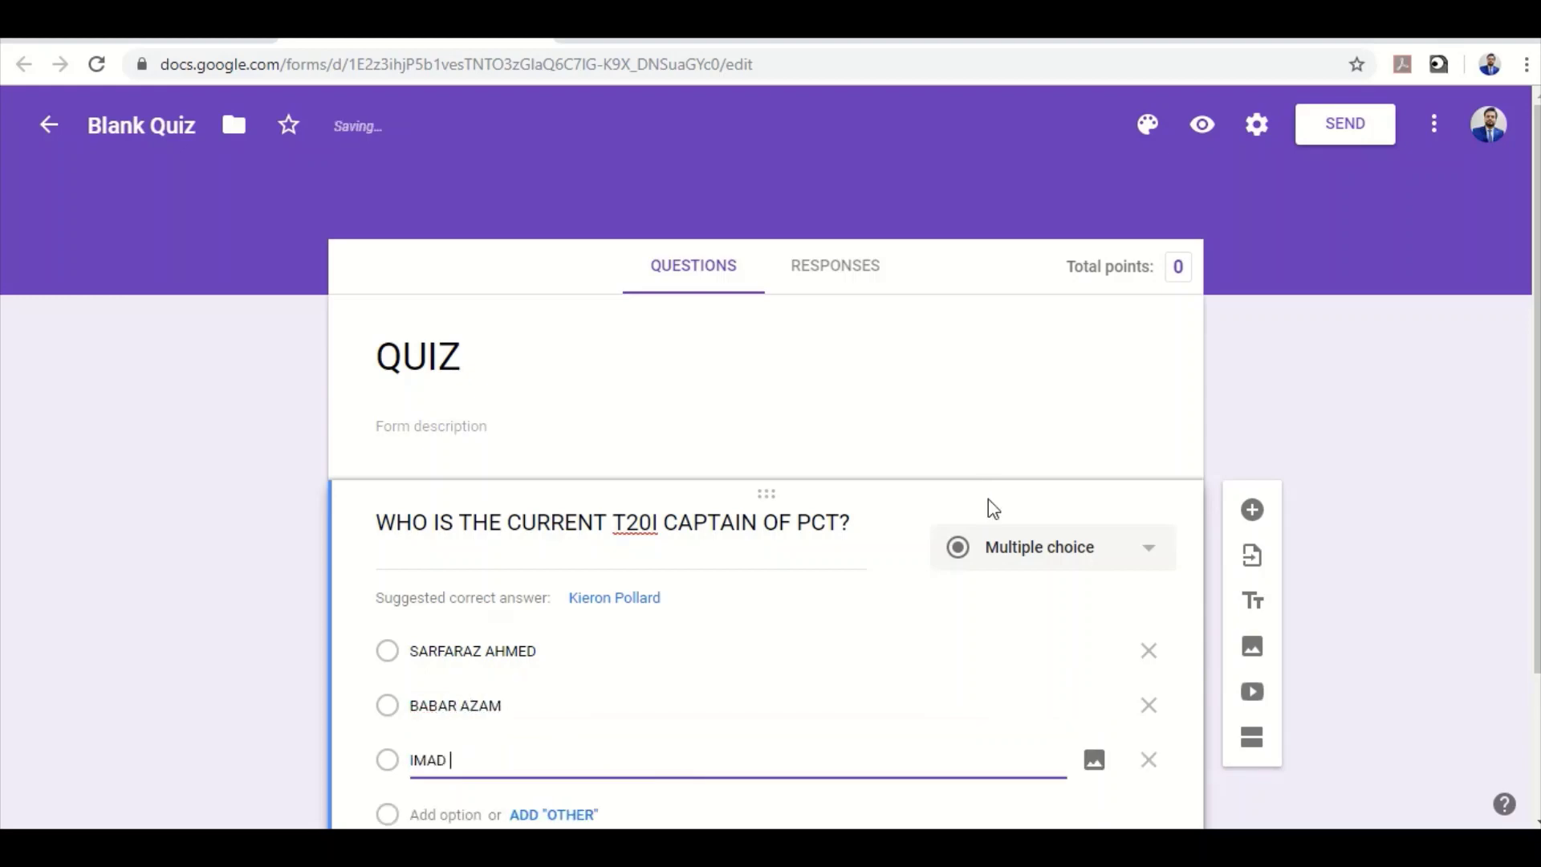
text(WASIM)
scroll(1019, 647, down, 2)
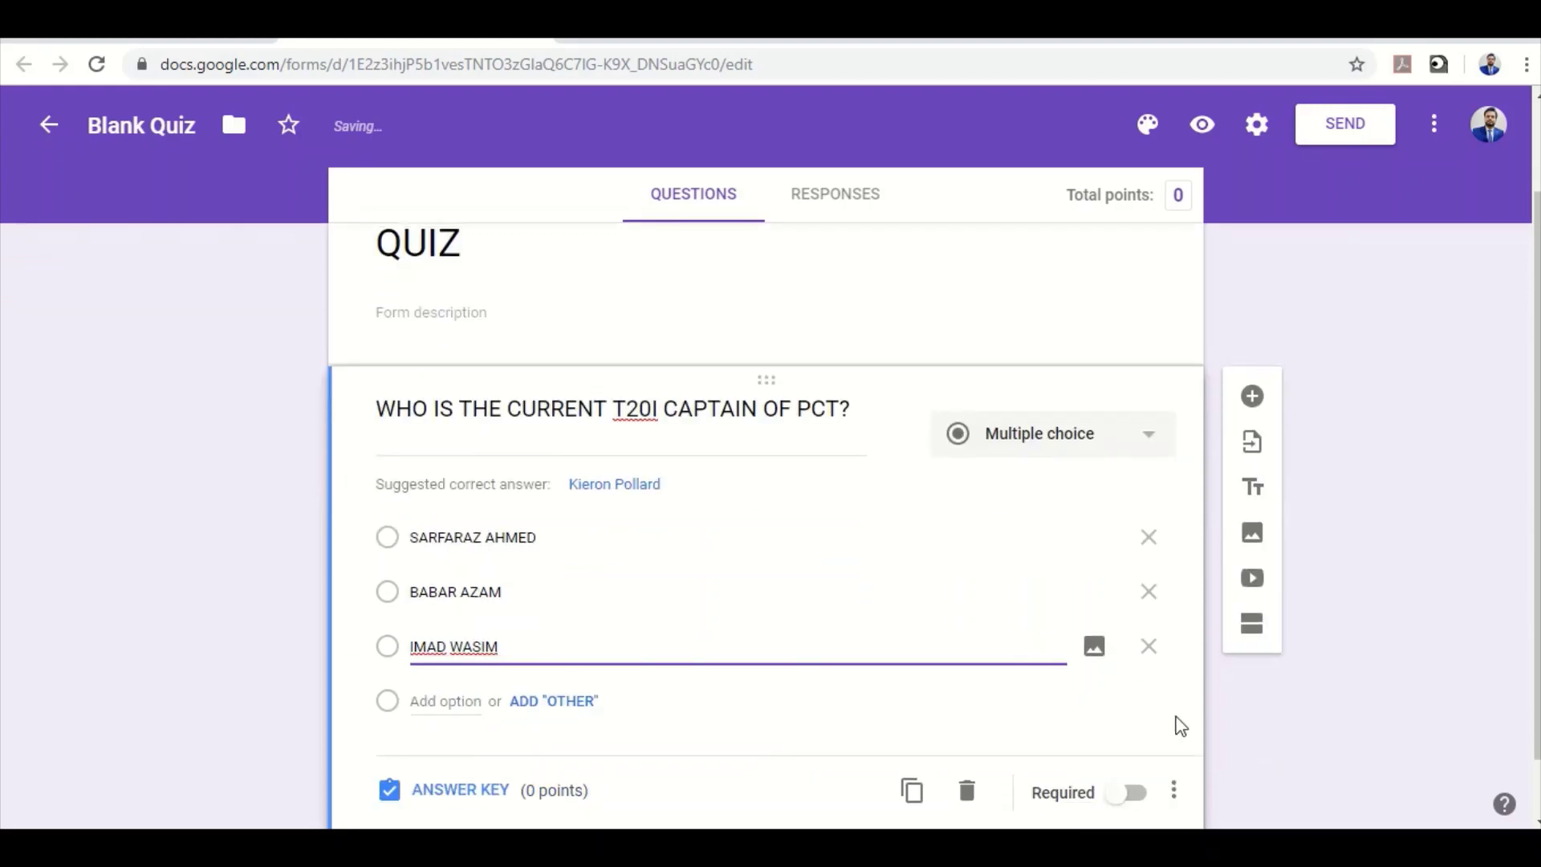
Mark BABAR AZAM as the correct answer, worth 10 points, in the answer key
click(471, 794)
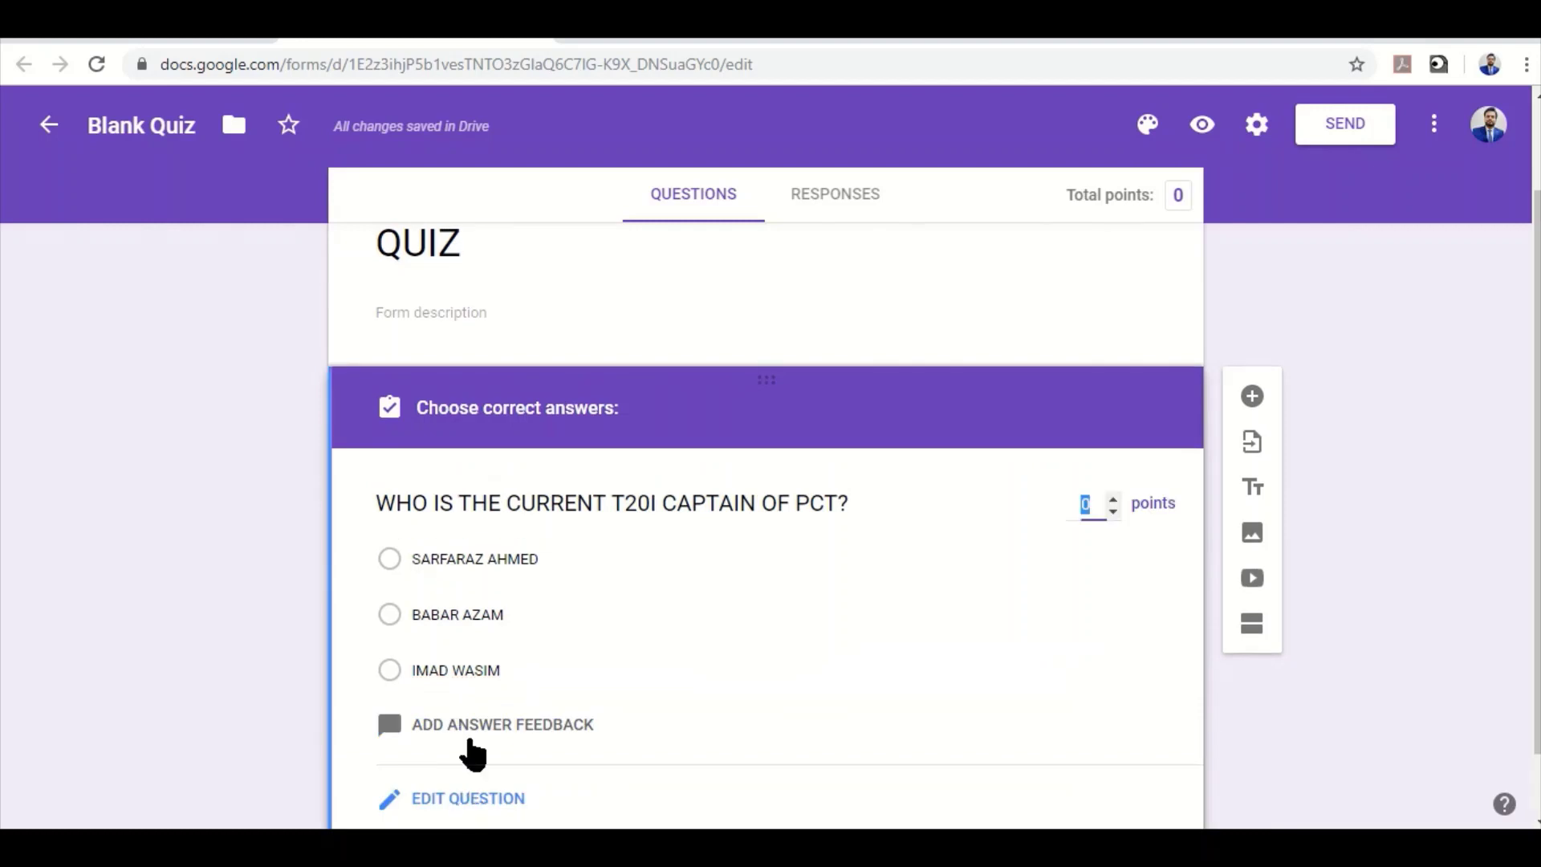
click(458, 622)
click(1104, 512)
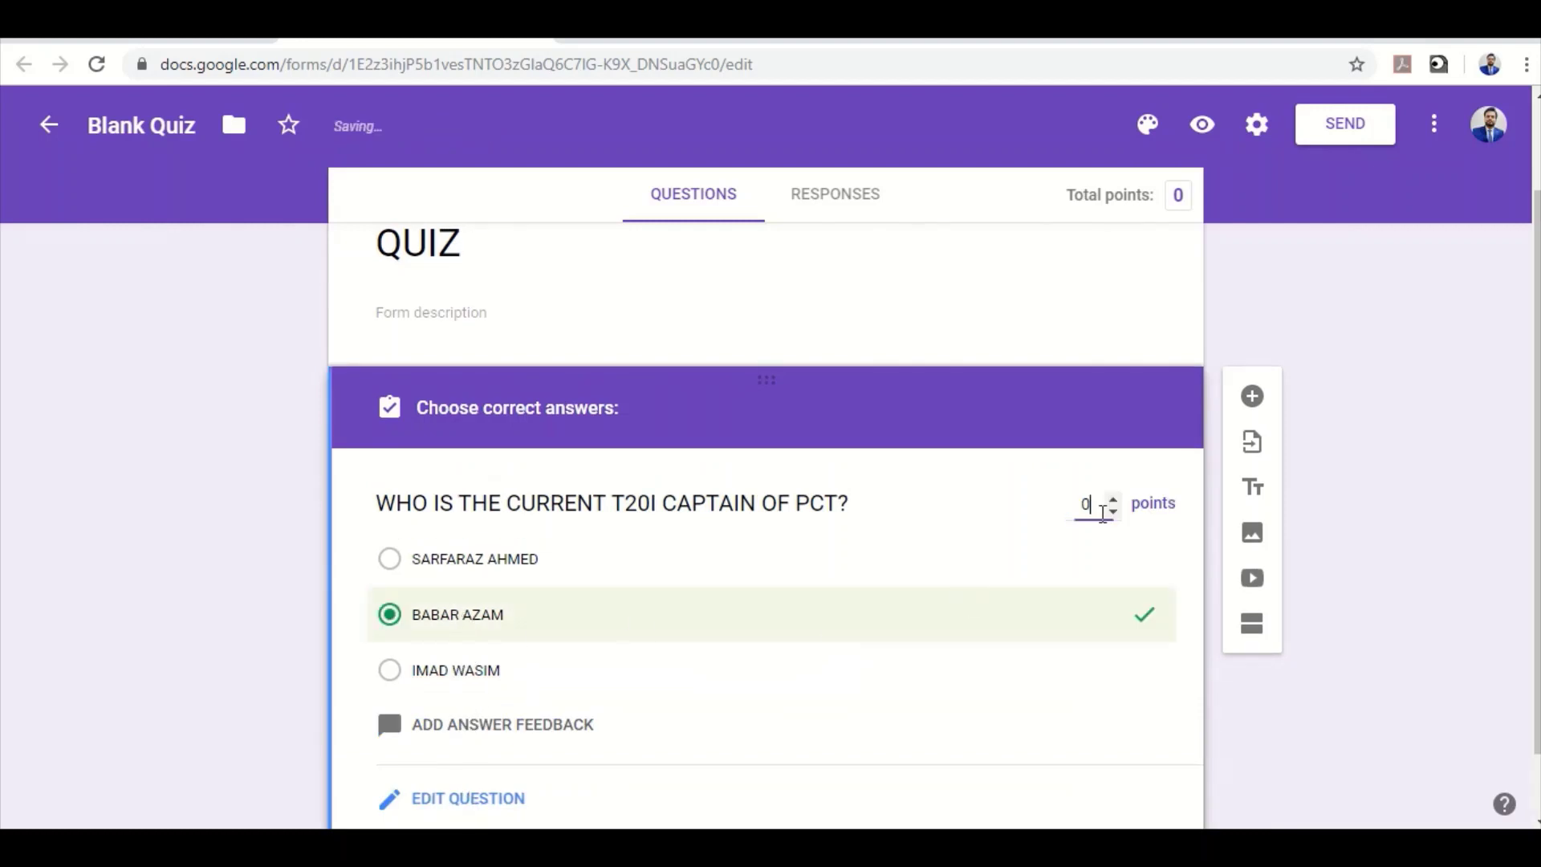
text(10)
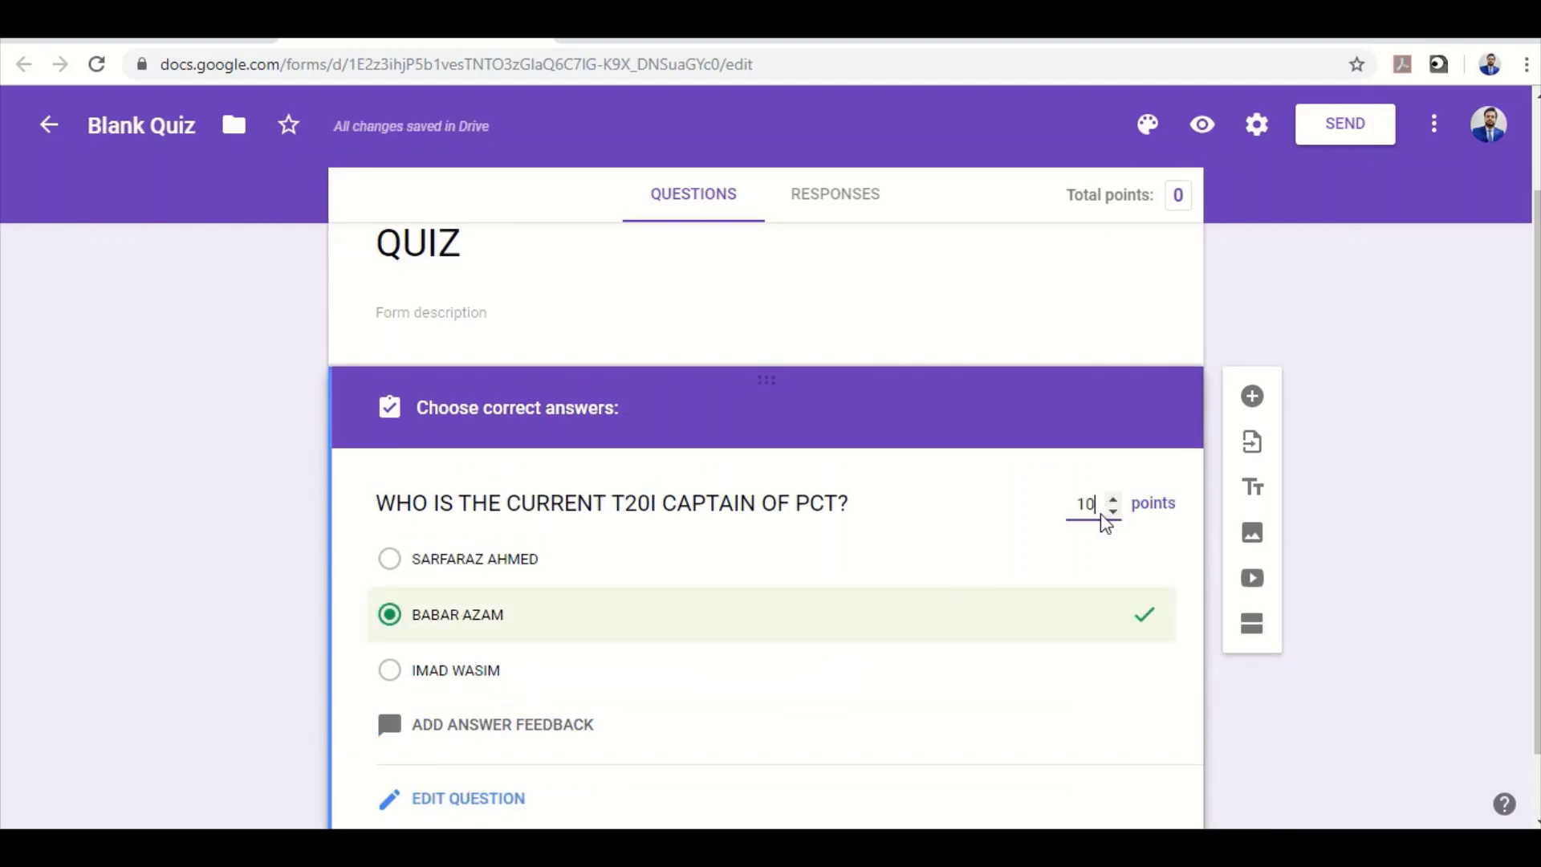
click(517, 798)
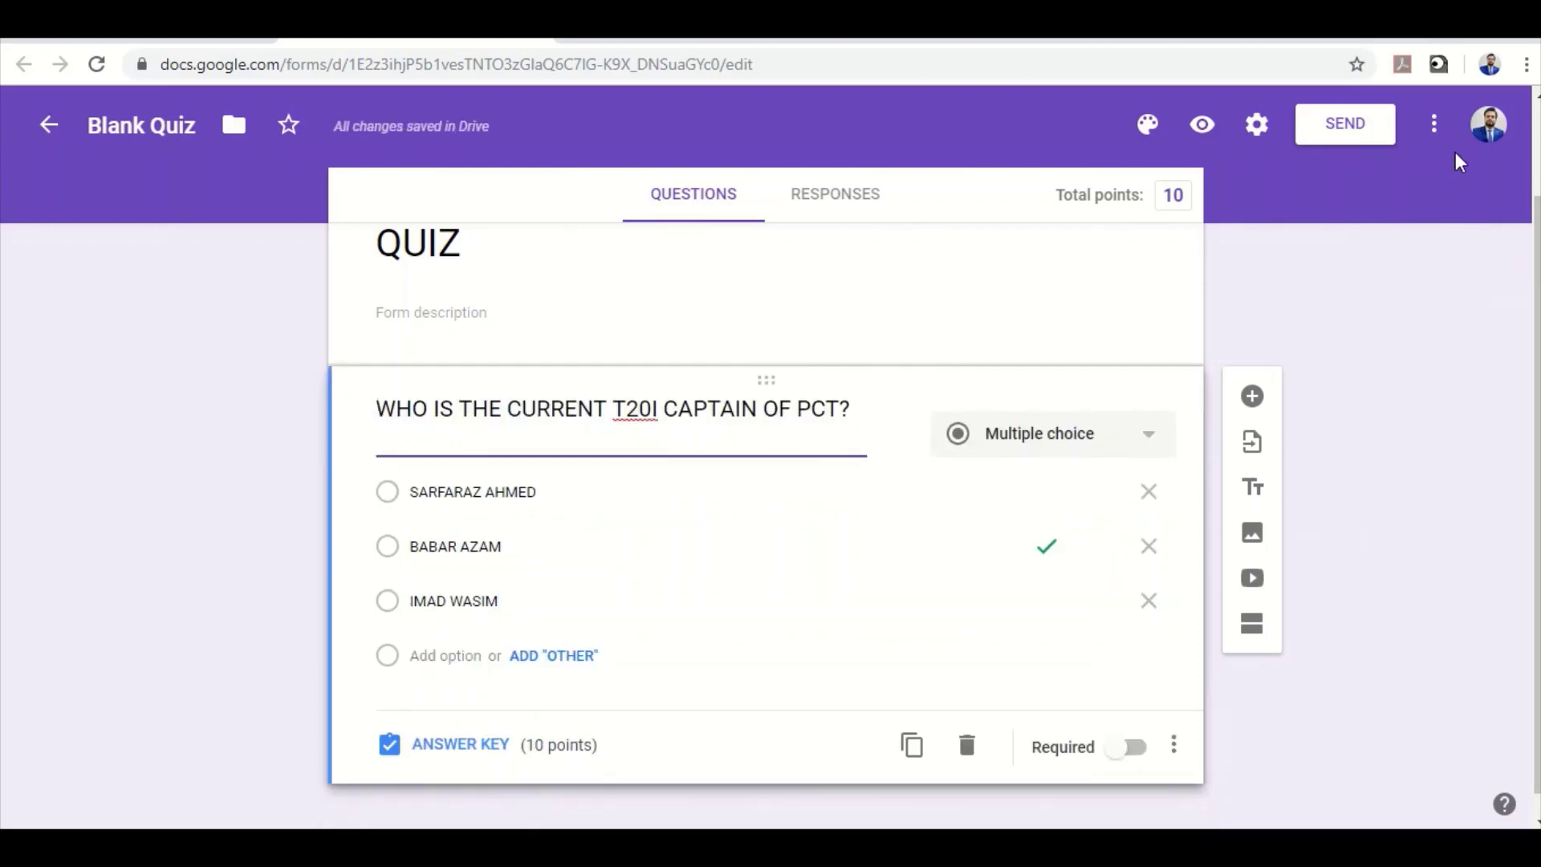
click(1434, 123)
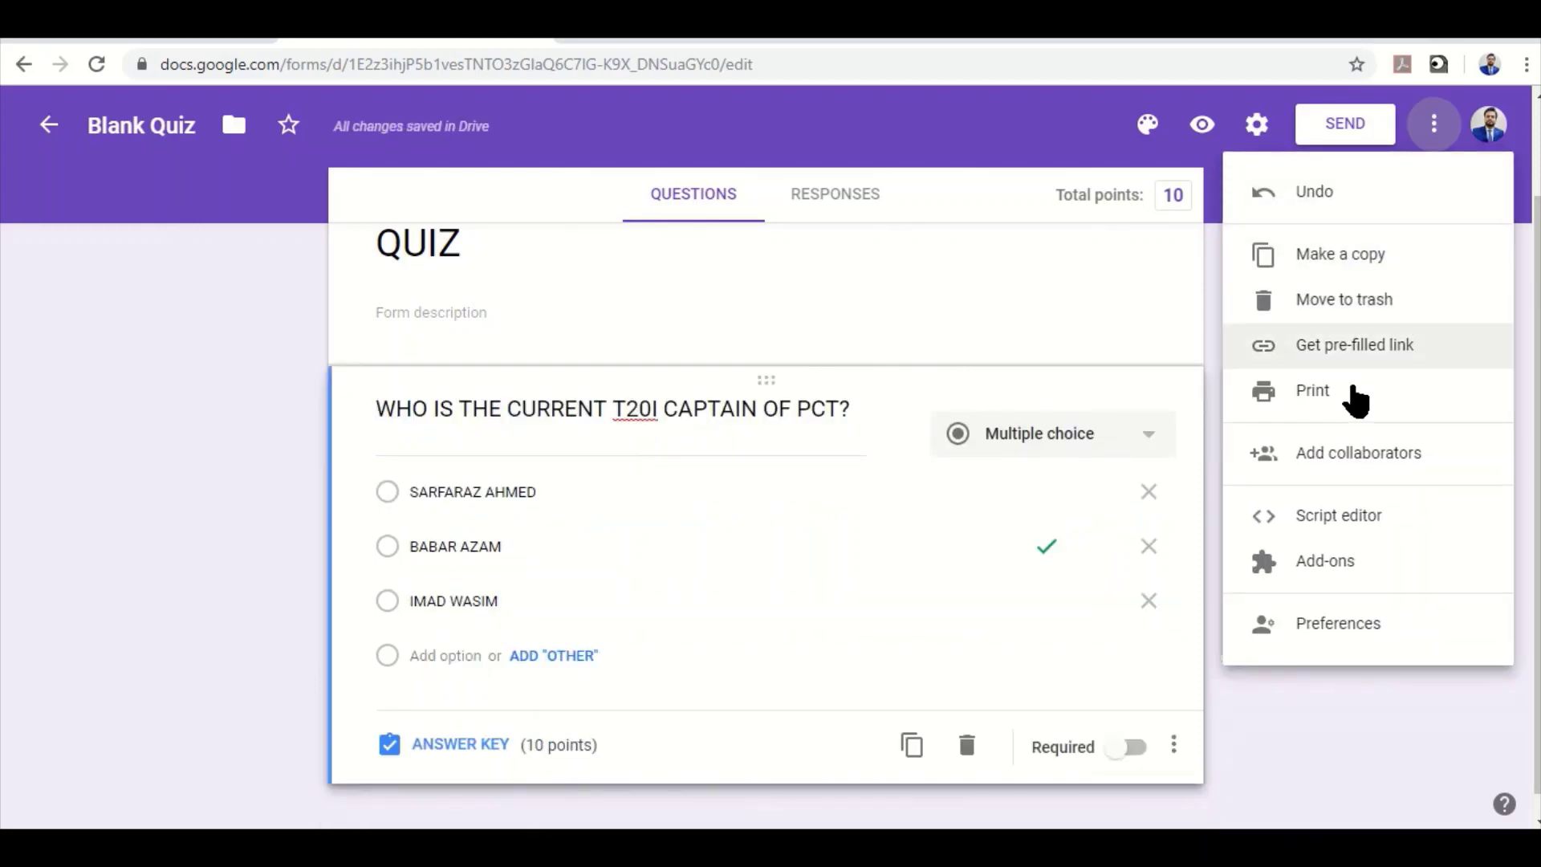
Change the form's link sharing so anyone with the link can access it
click(1340, 464)
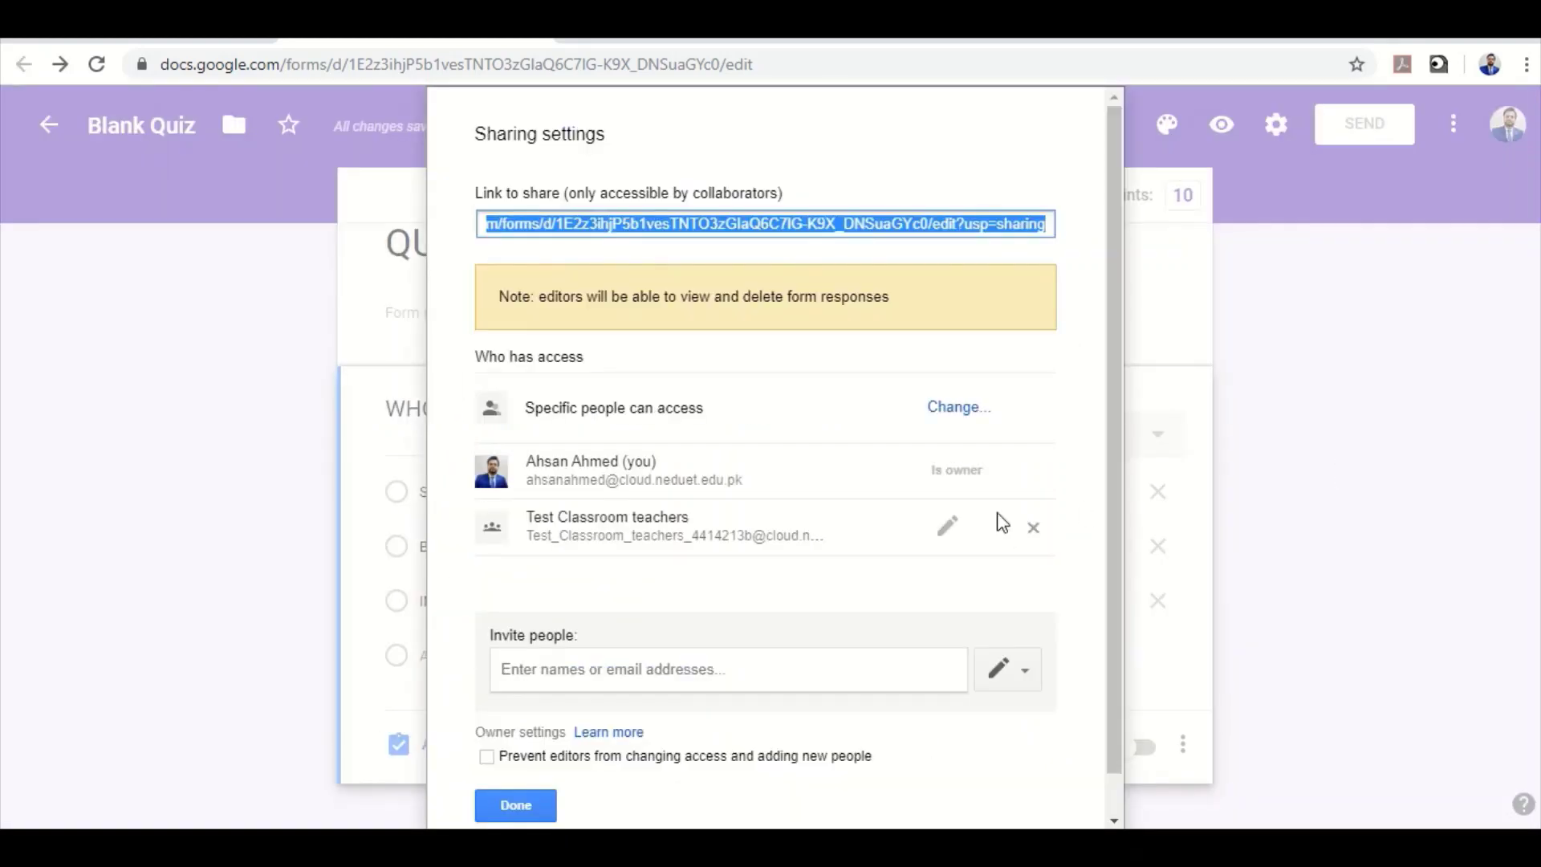
click(963, 409)
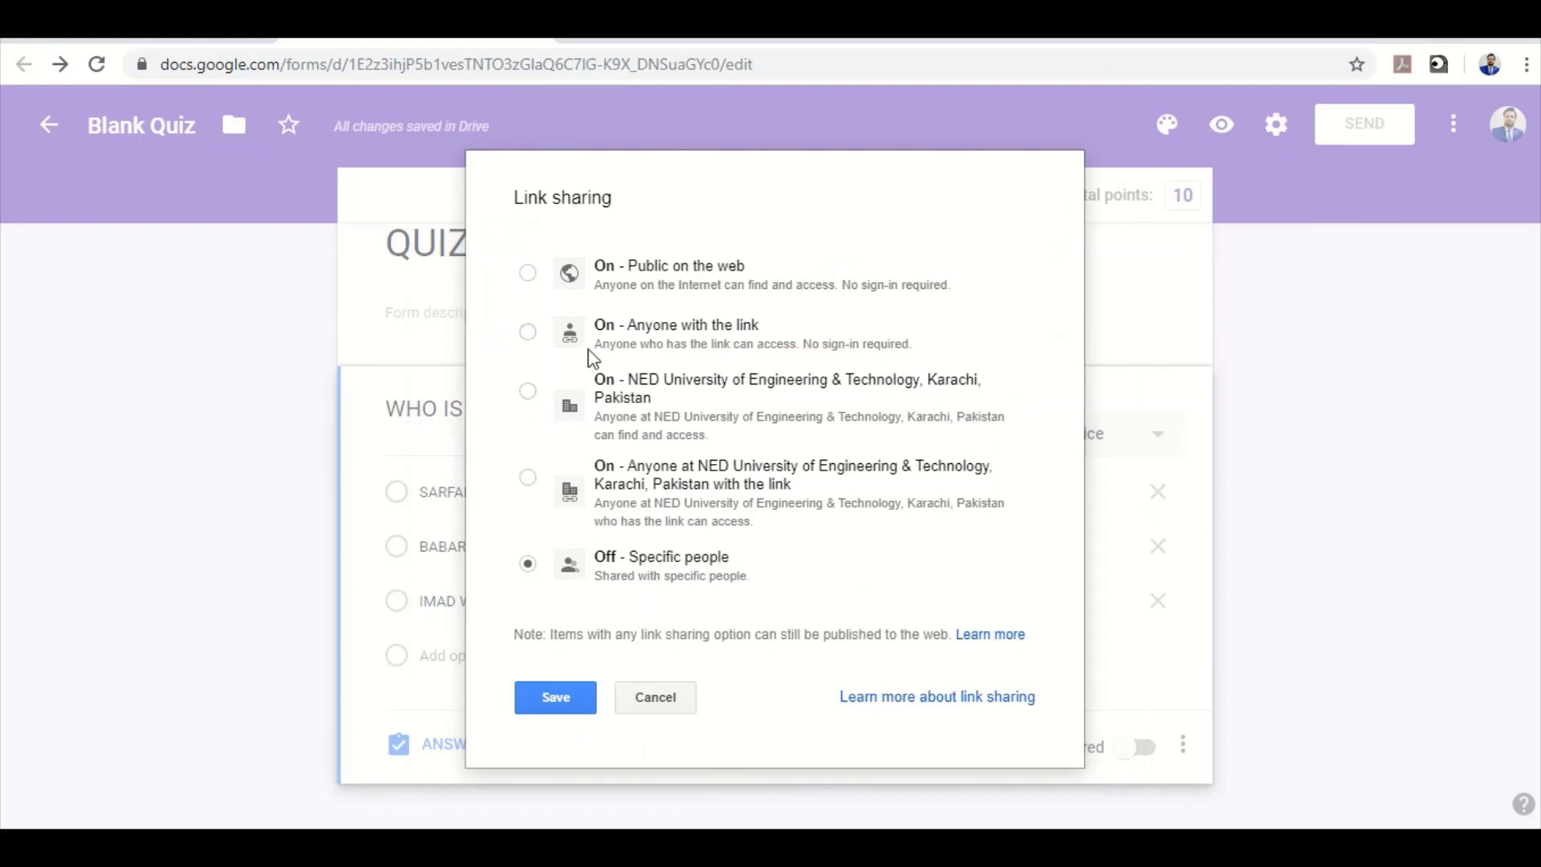
click(528, 334)
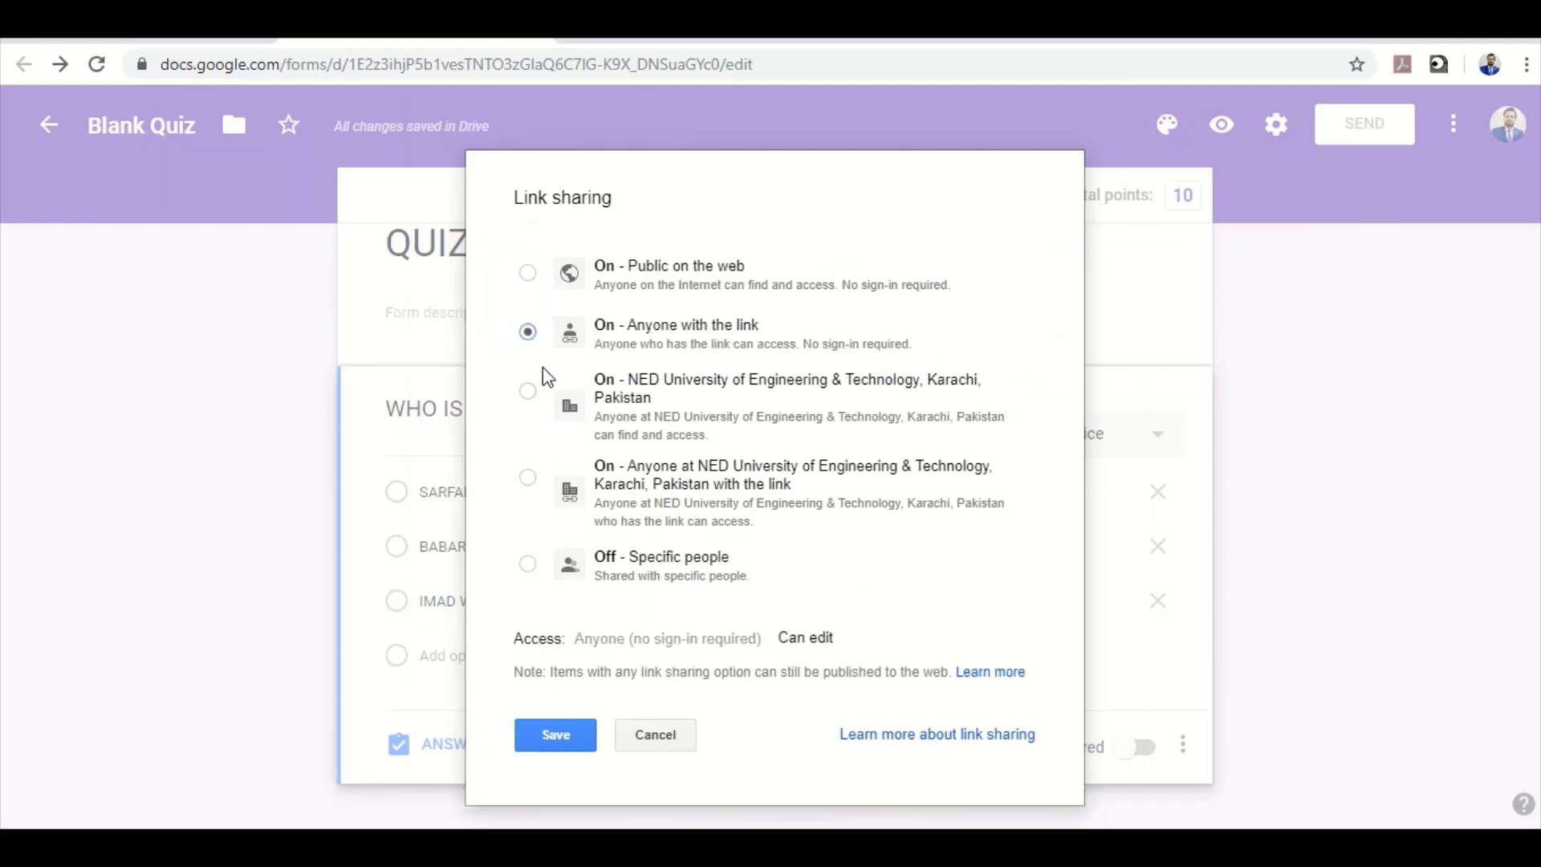
click(562, 737)
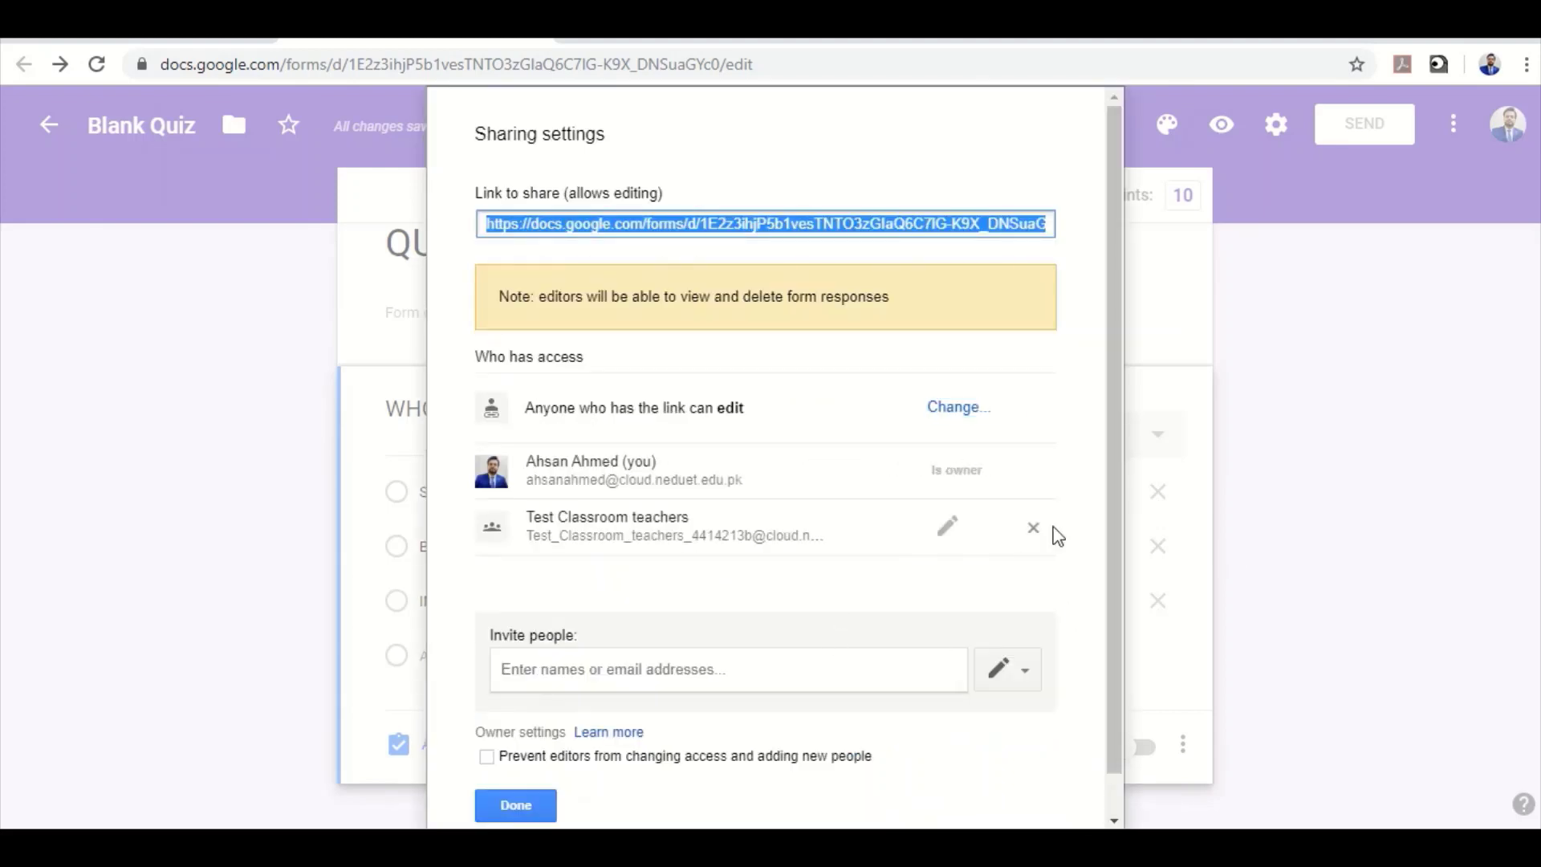
Remove the Test Classroom teachers group and prevent editors from changing access
click(1033, 529)
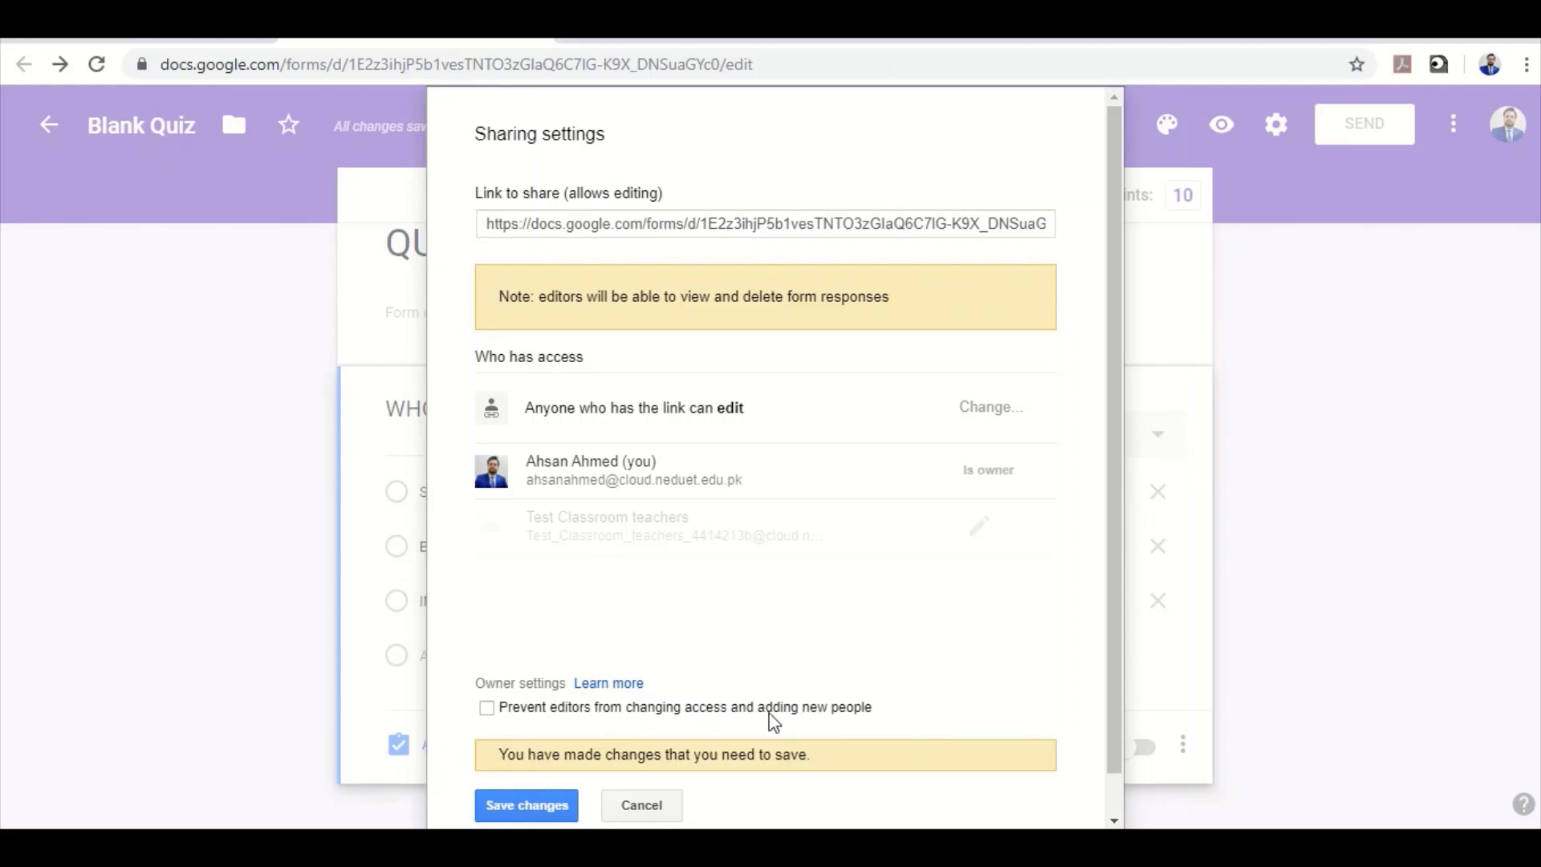
click(598, 714)
click(533, 807)
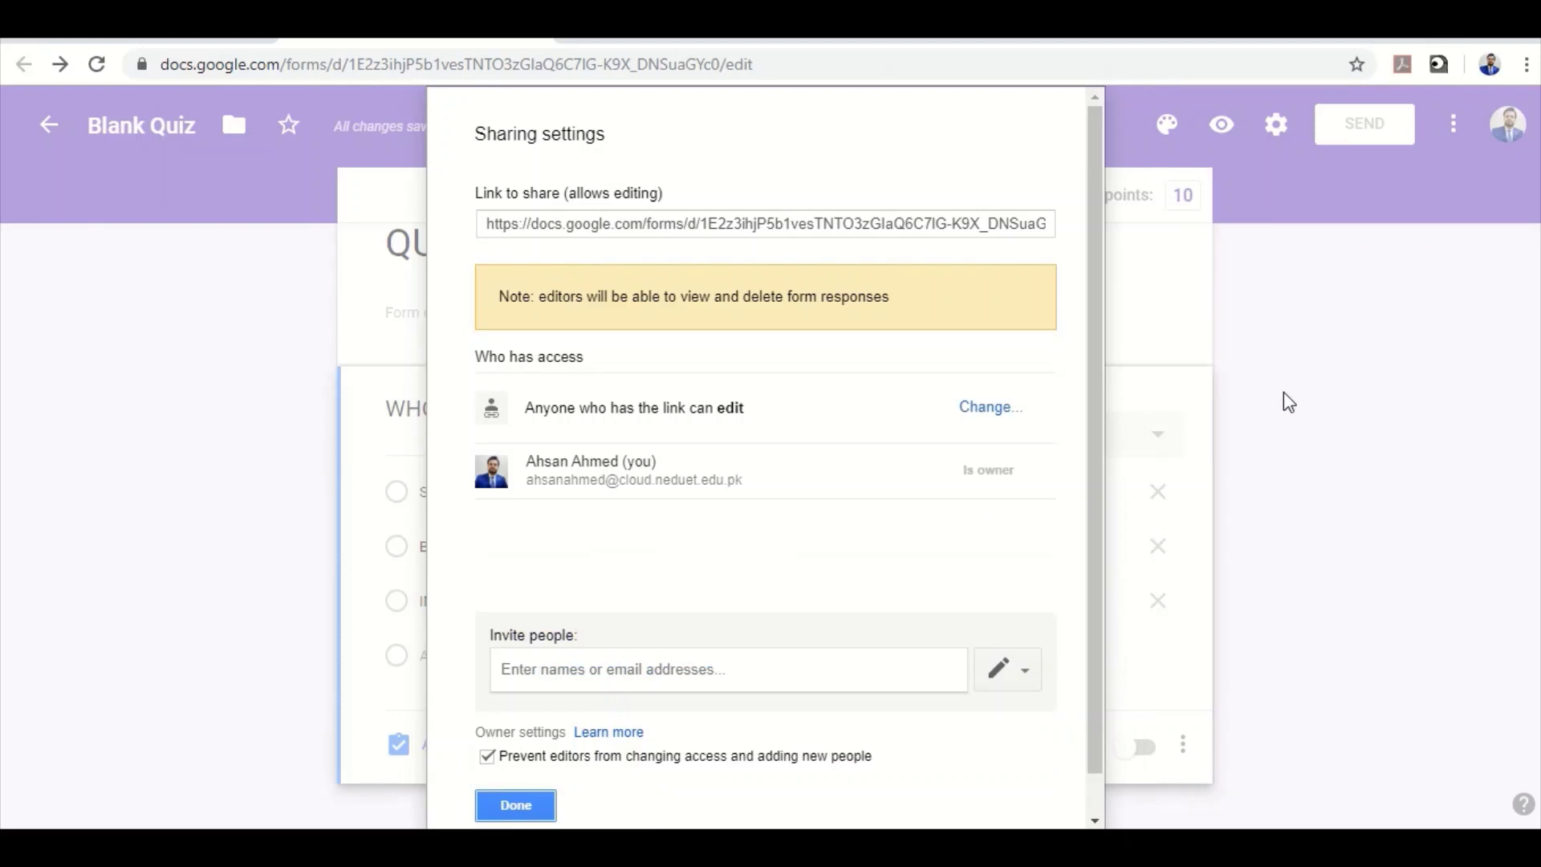
click(518, 805)
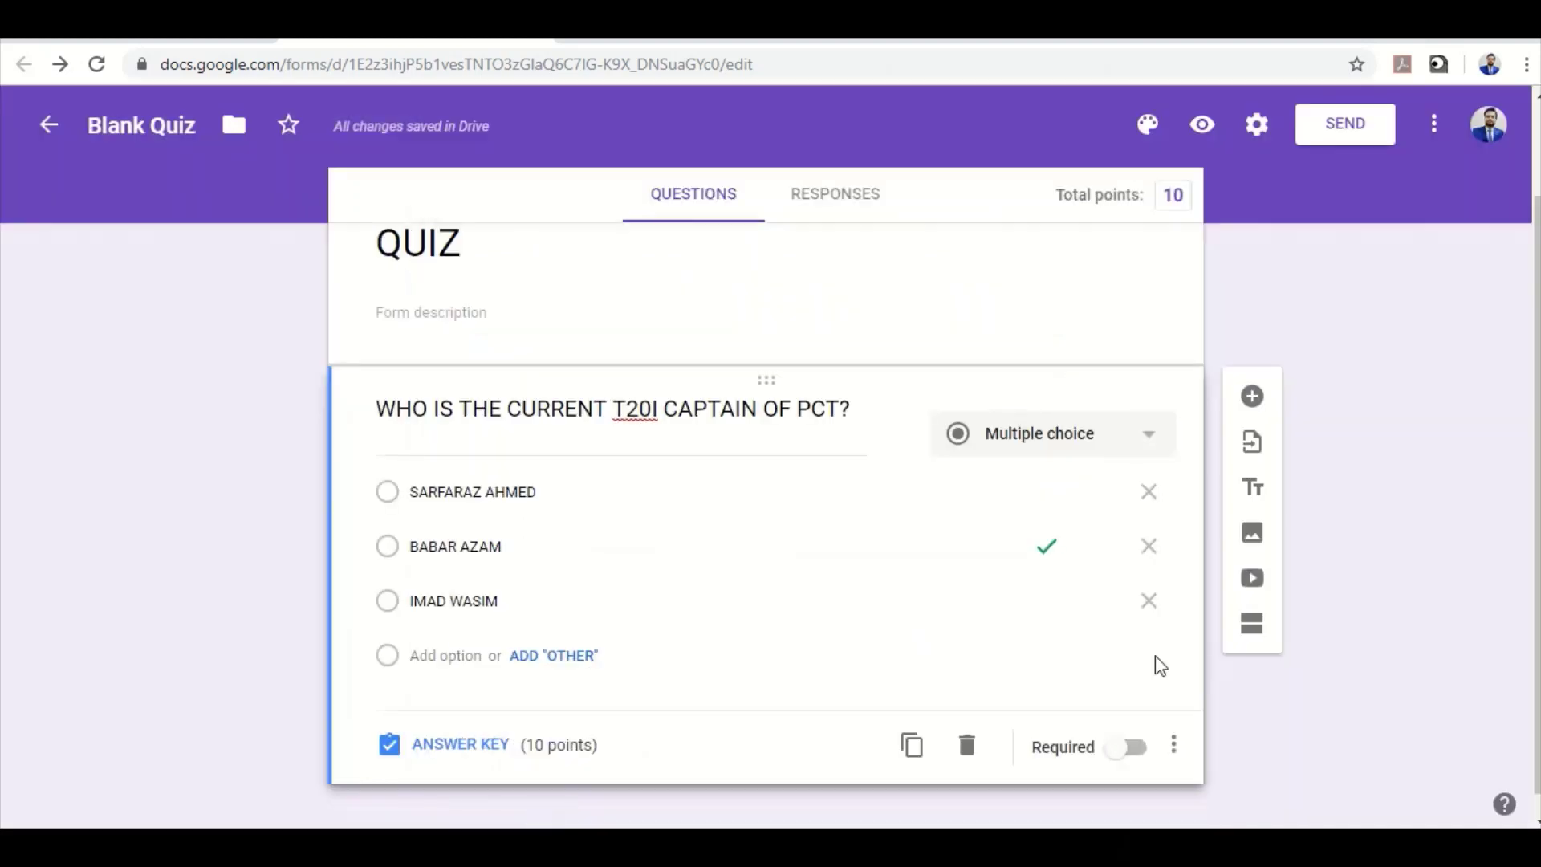
Turn off the NED University restriction and limit responses to 1 per person in form settings
click(1255, 128)
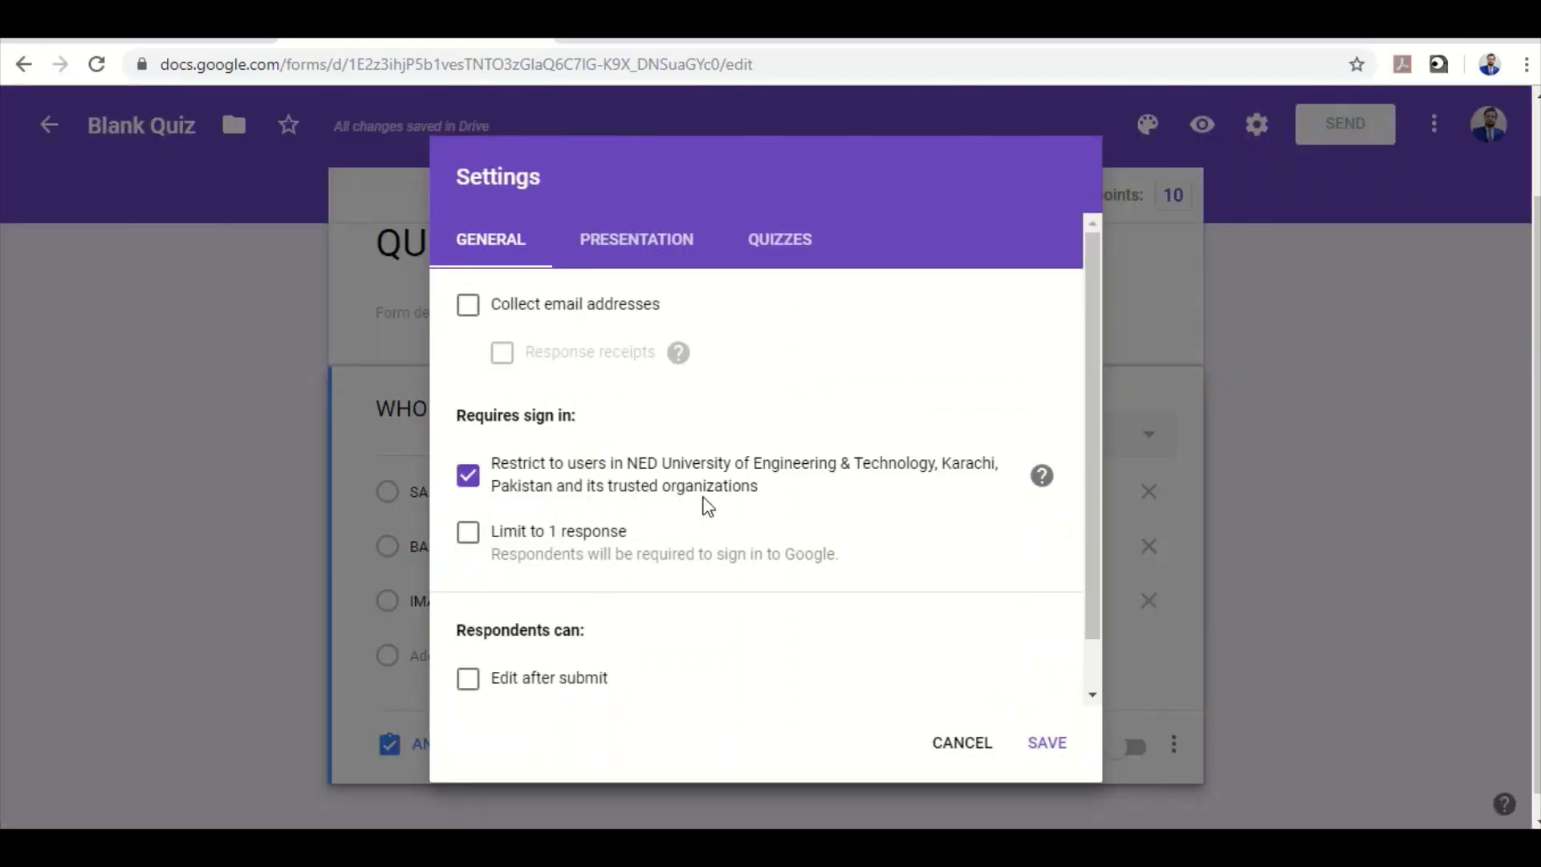
click(472, 481)
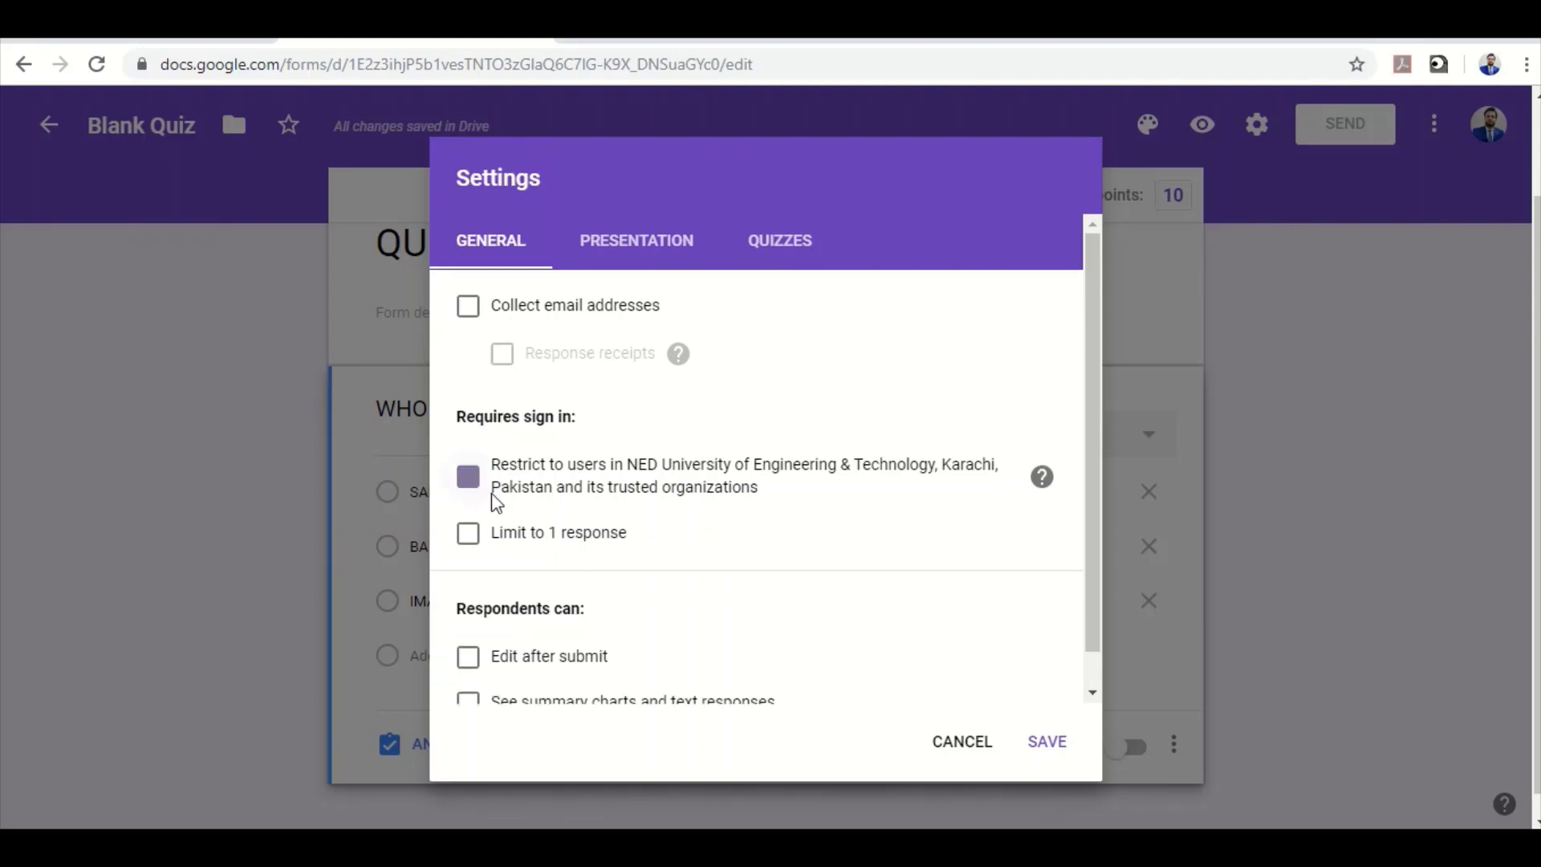
click(469, 534)
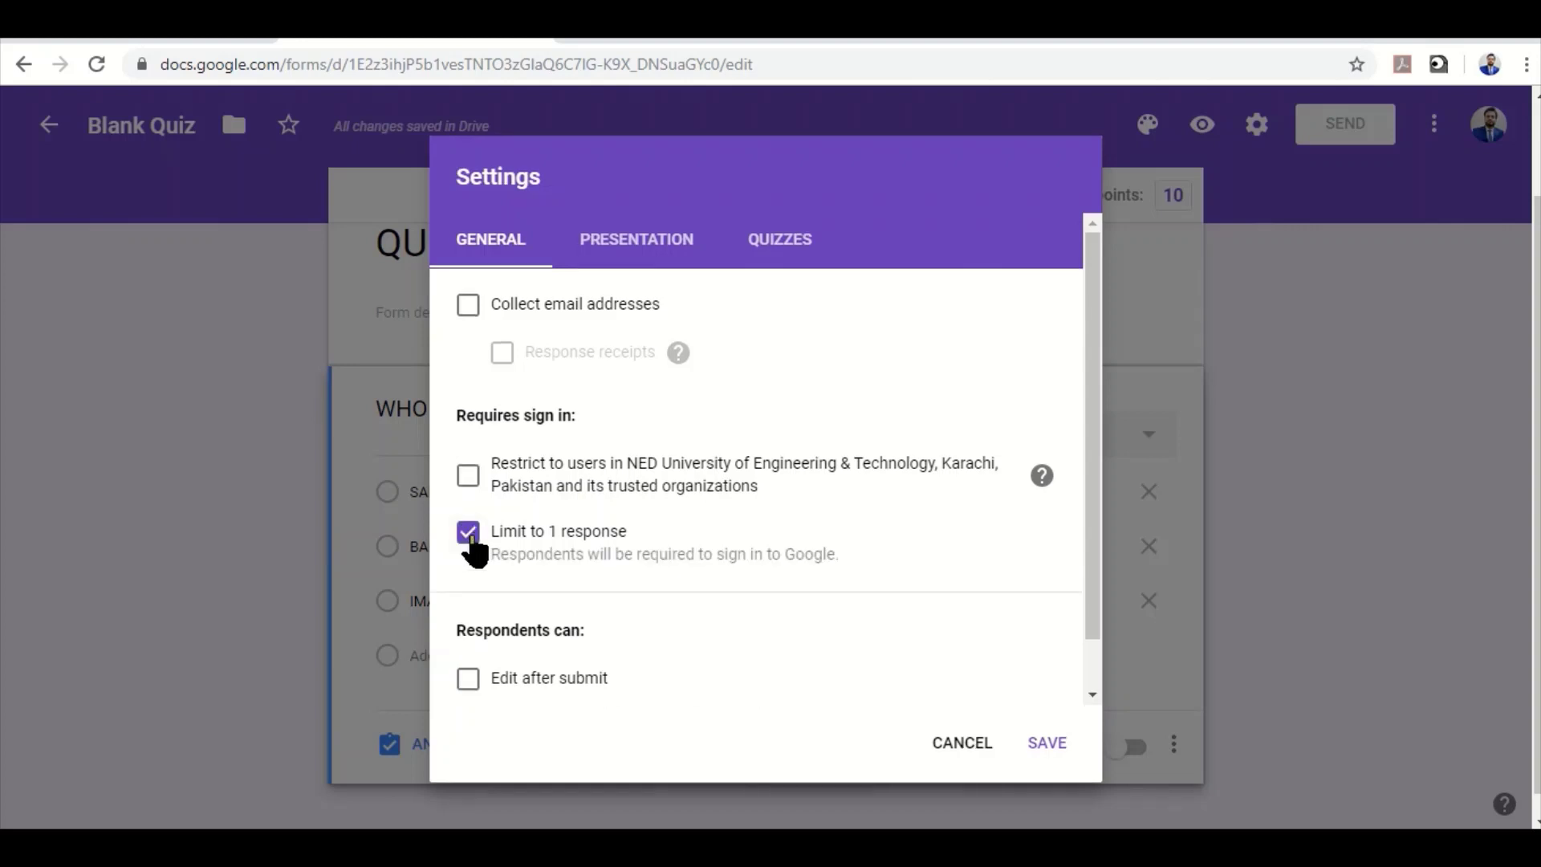
click(1054, 747)
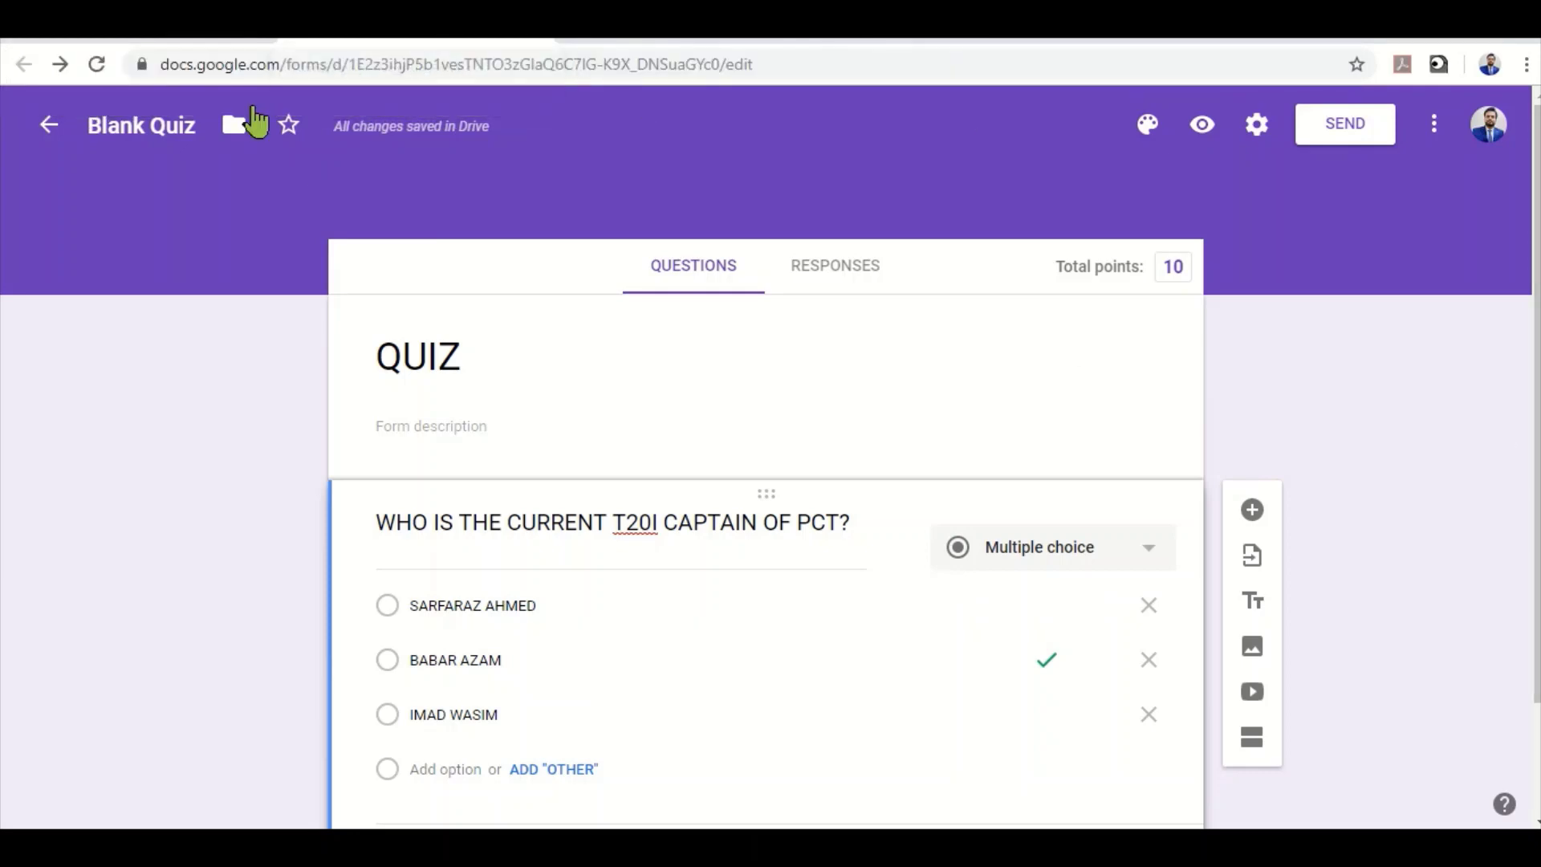
click(153, 22)
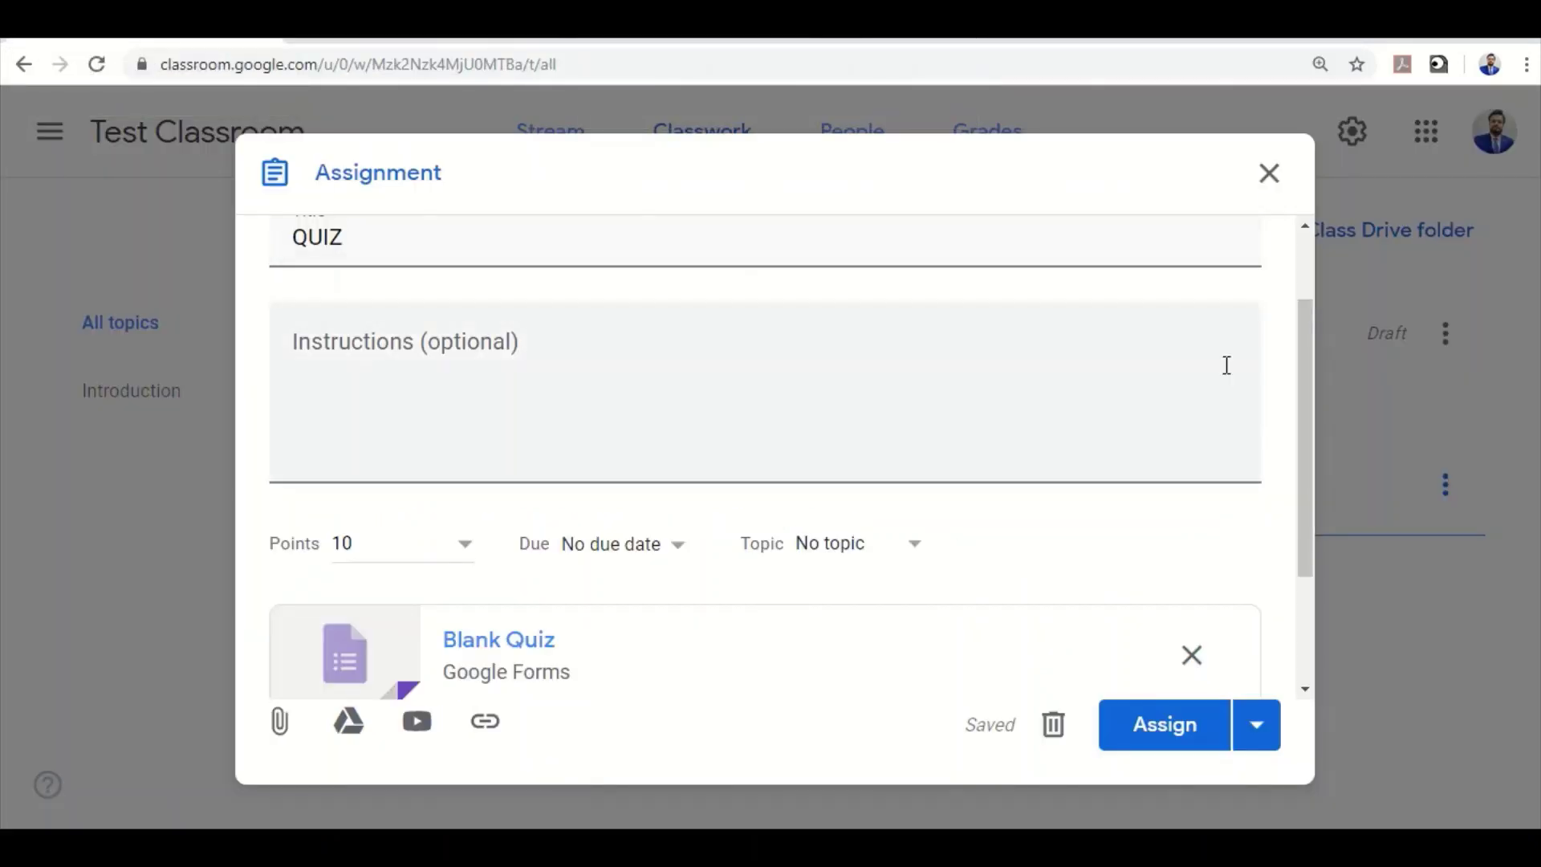
Check that grade importing is on and assign the QUIZ assignment to the class
scroll(1135, 595, down, 2)
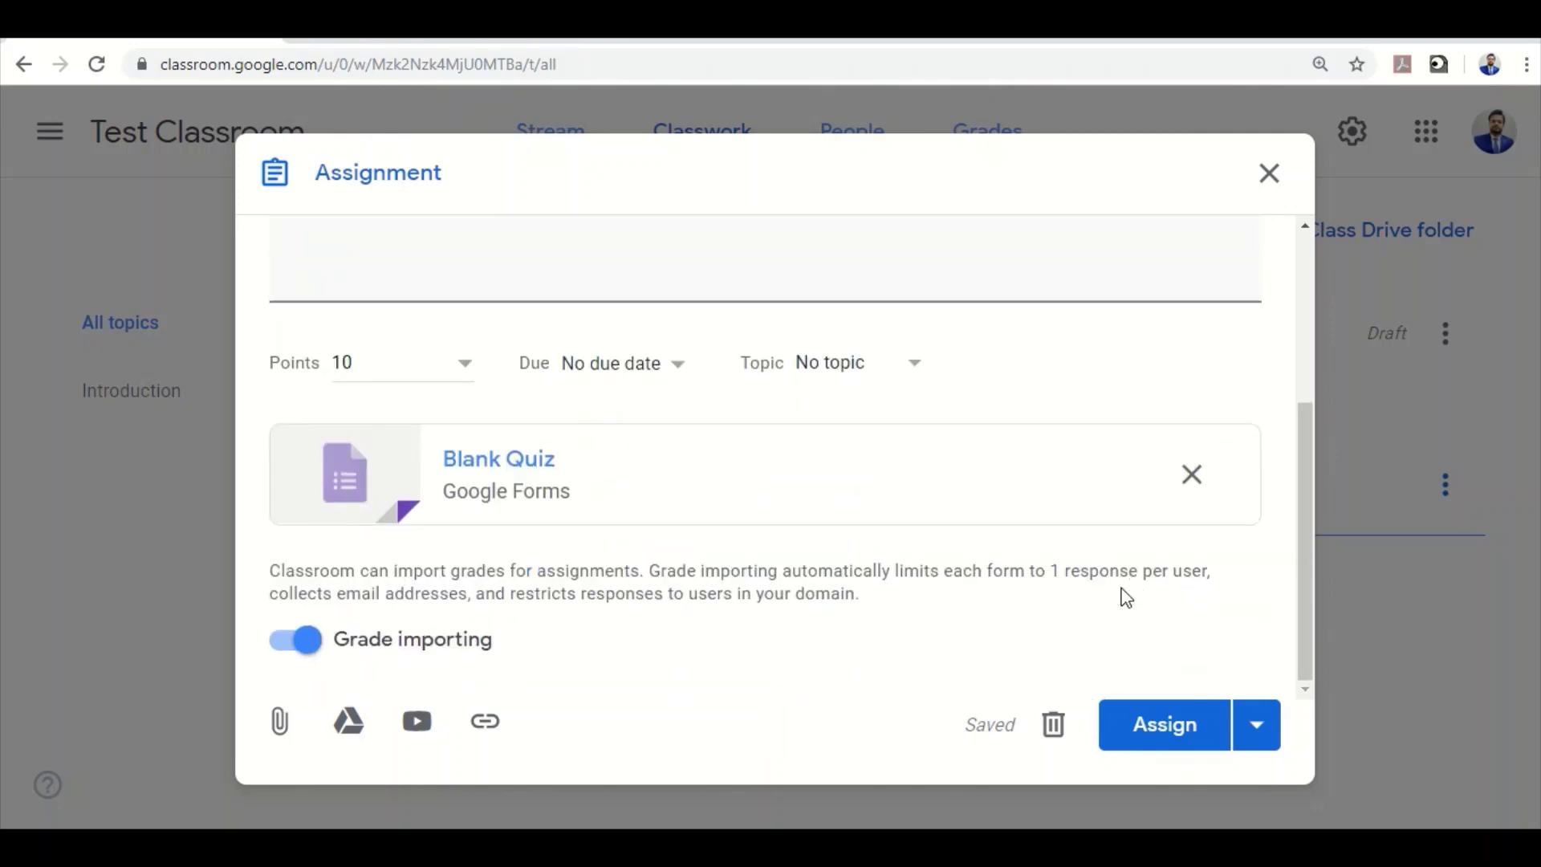
click(1133, 726)
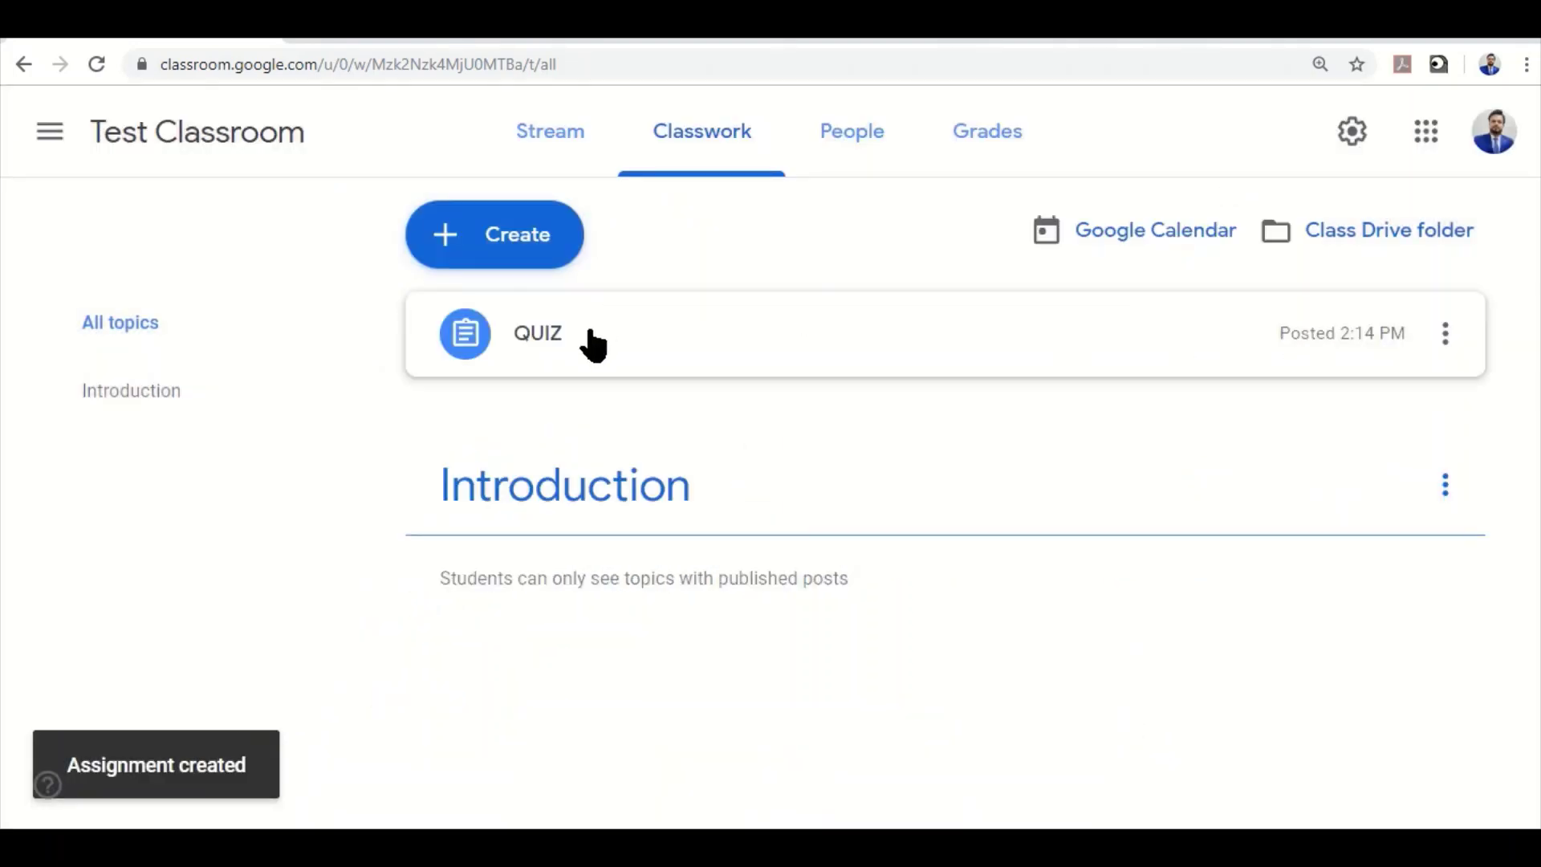
Open the posted QUIZ form in the Forms editor and bring up its settings
click(843, 321)
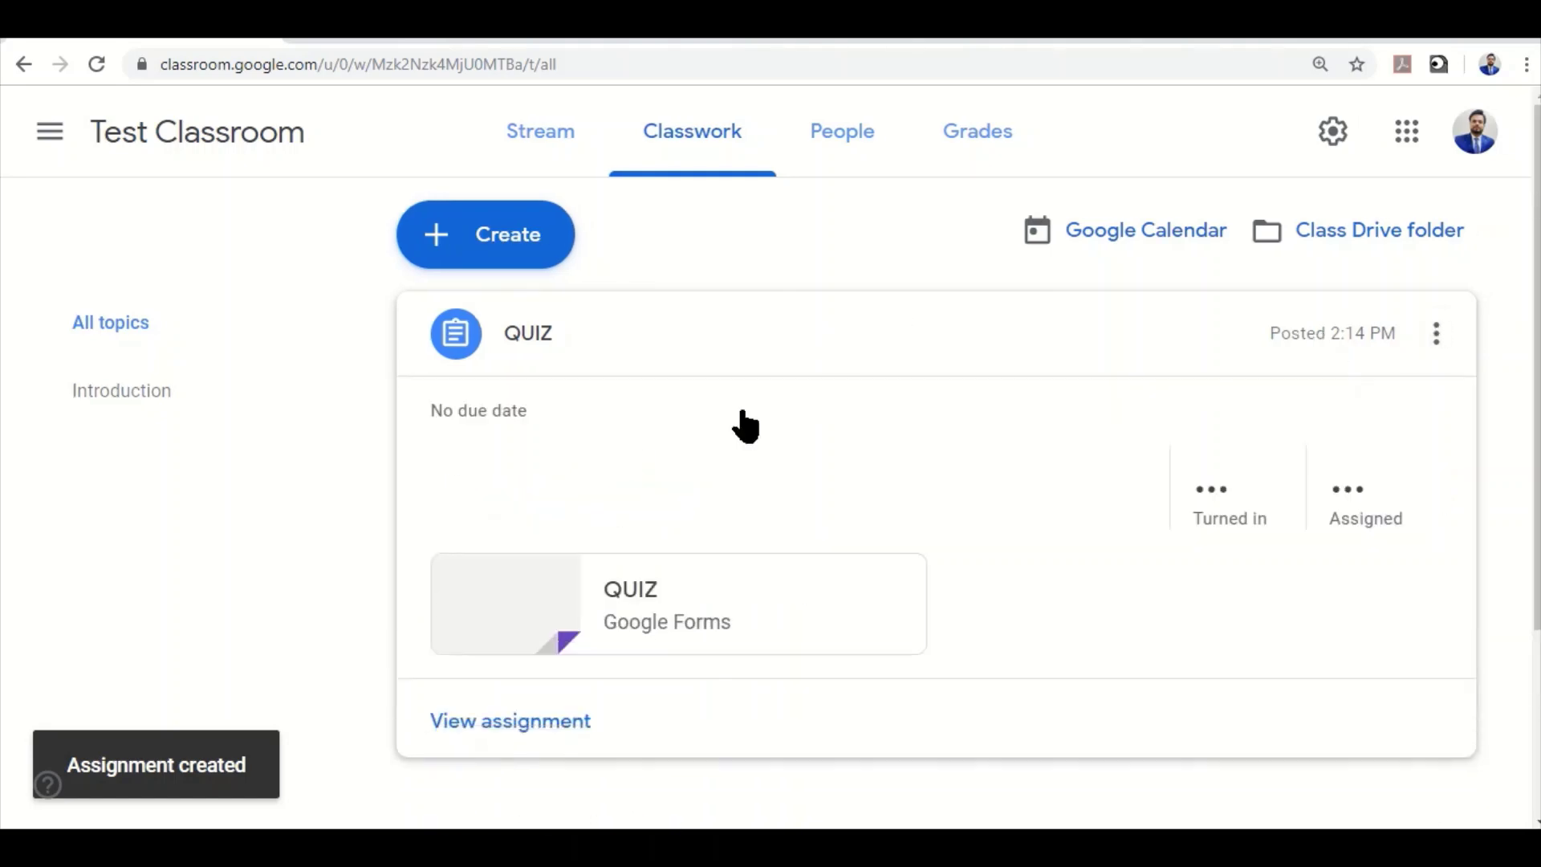
click(636, 614)
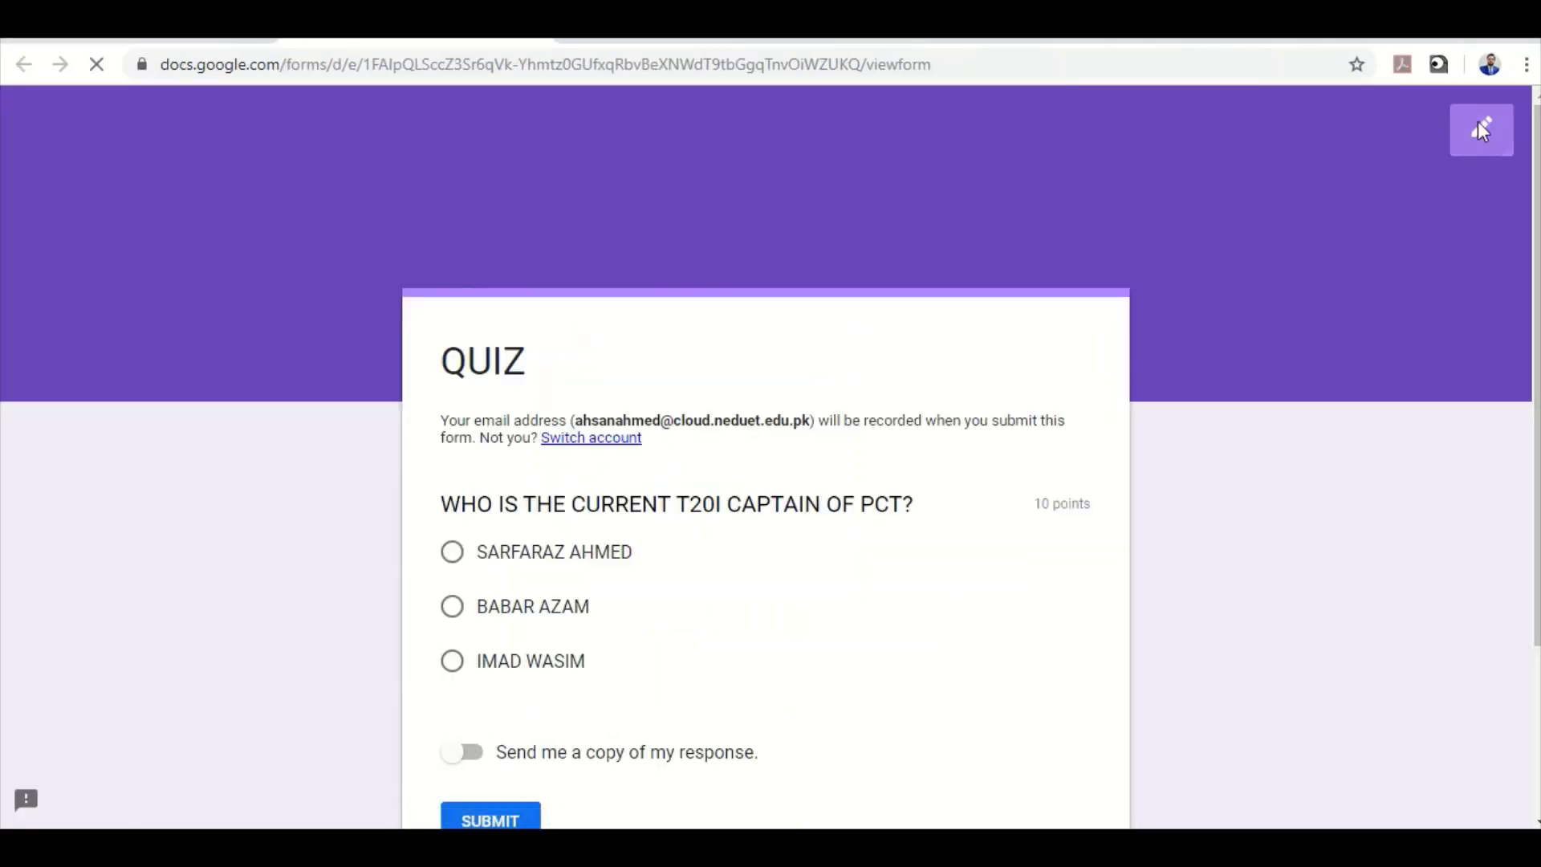
click(1481, 133)
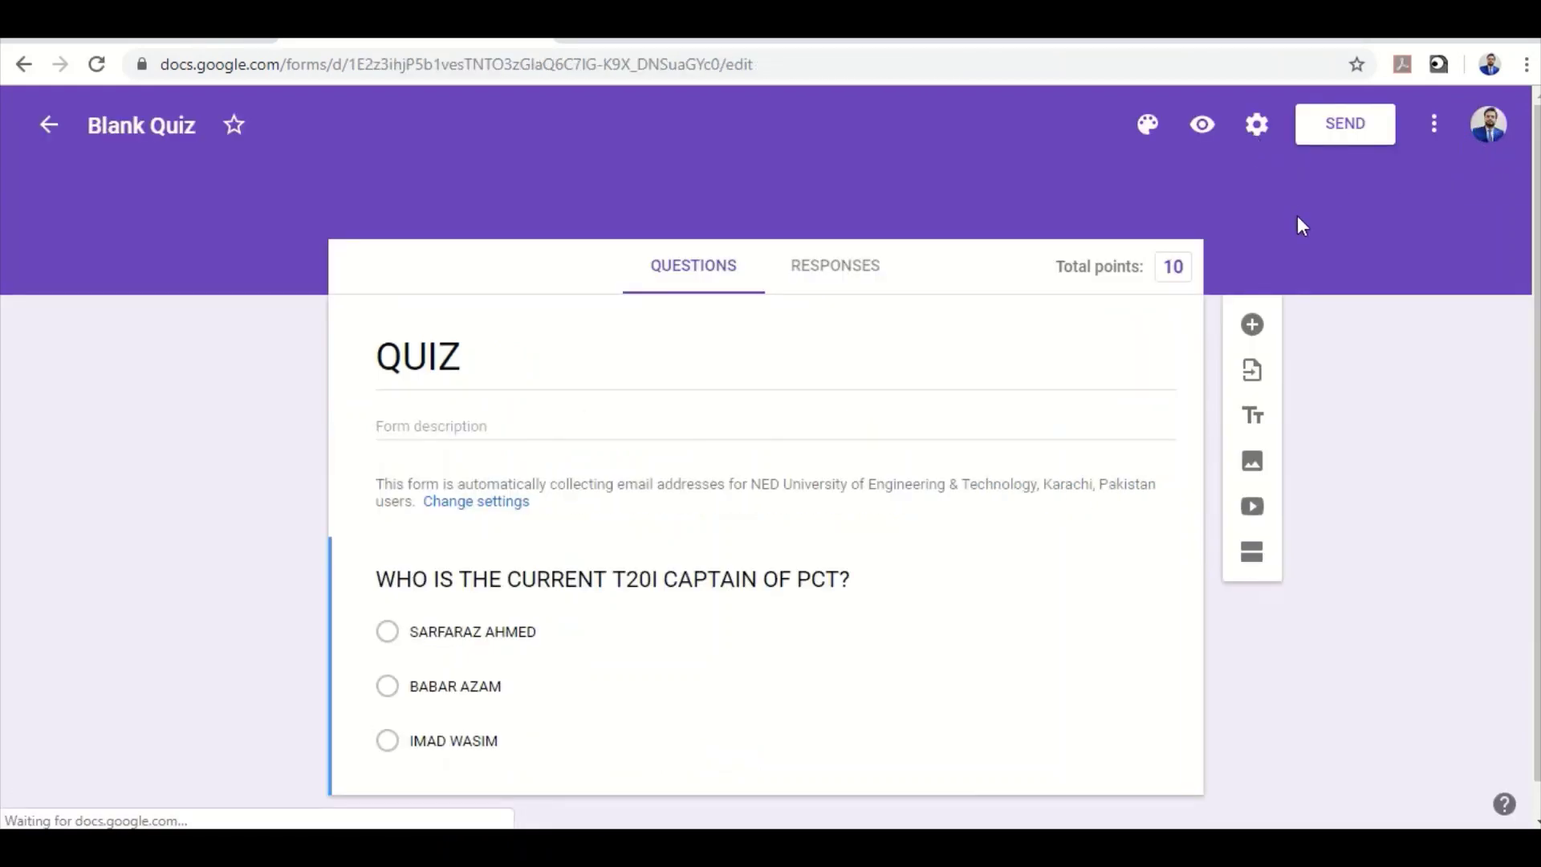
click(1257, 124)
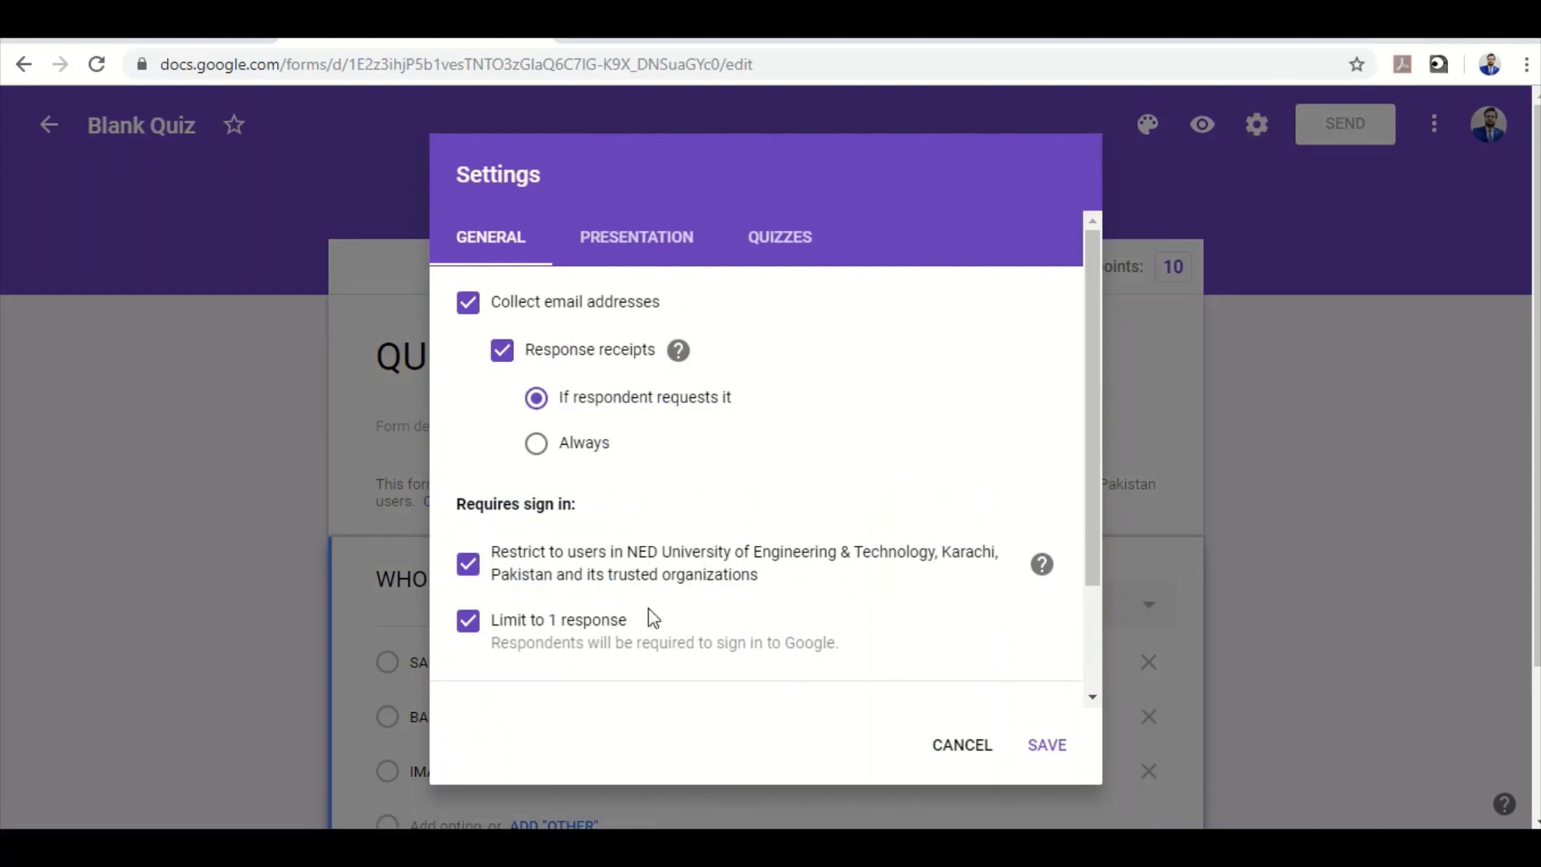
Untick the NED University restriction, save, and go back to the Classwork page
click(472, 565)
click(1042, 745)
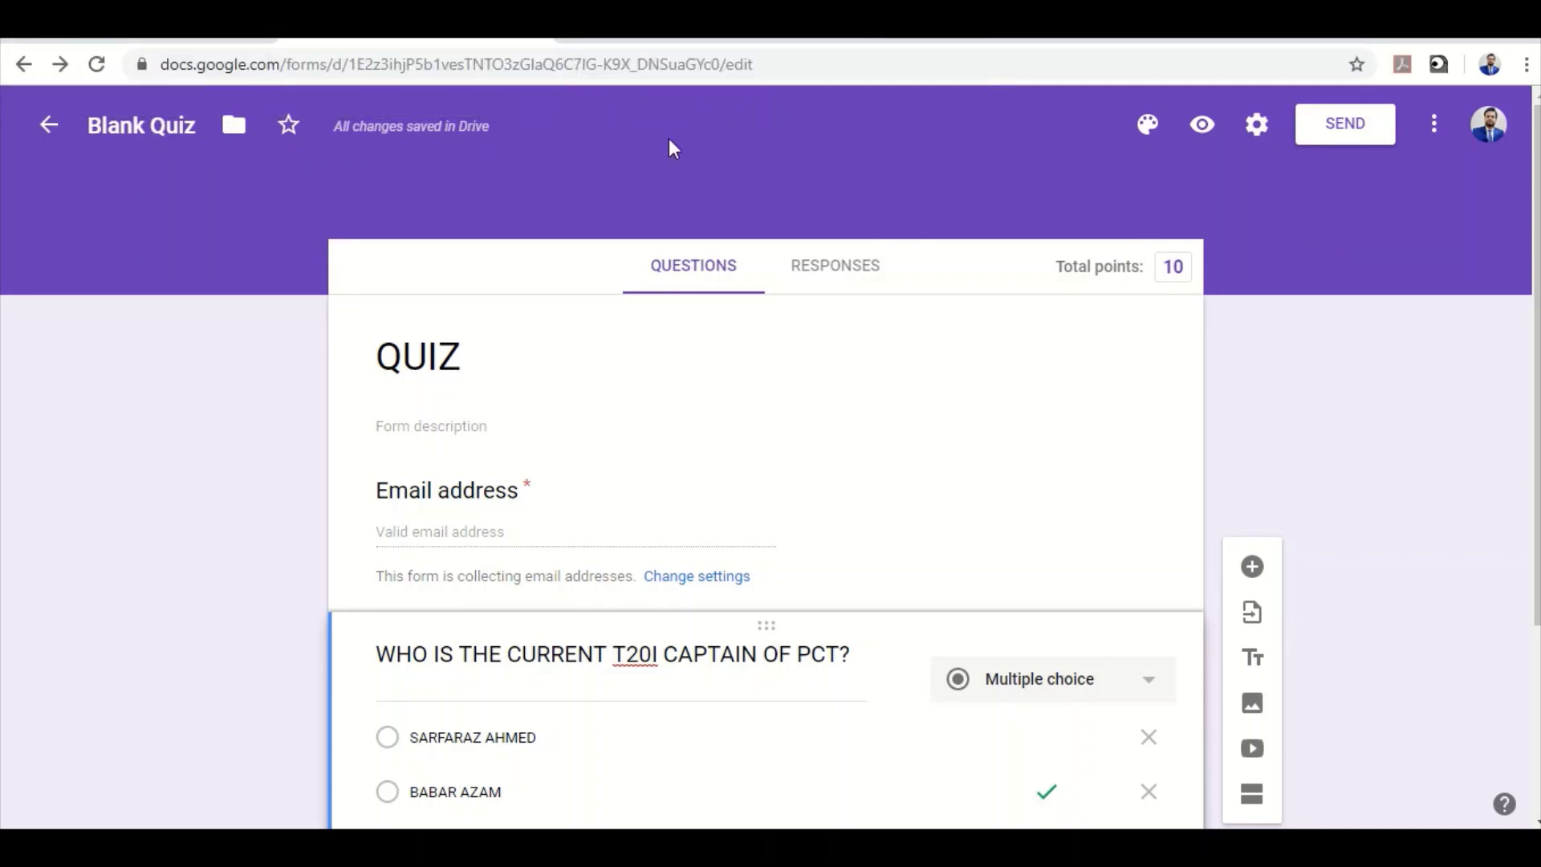
click(205, 42)
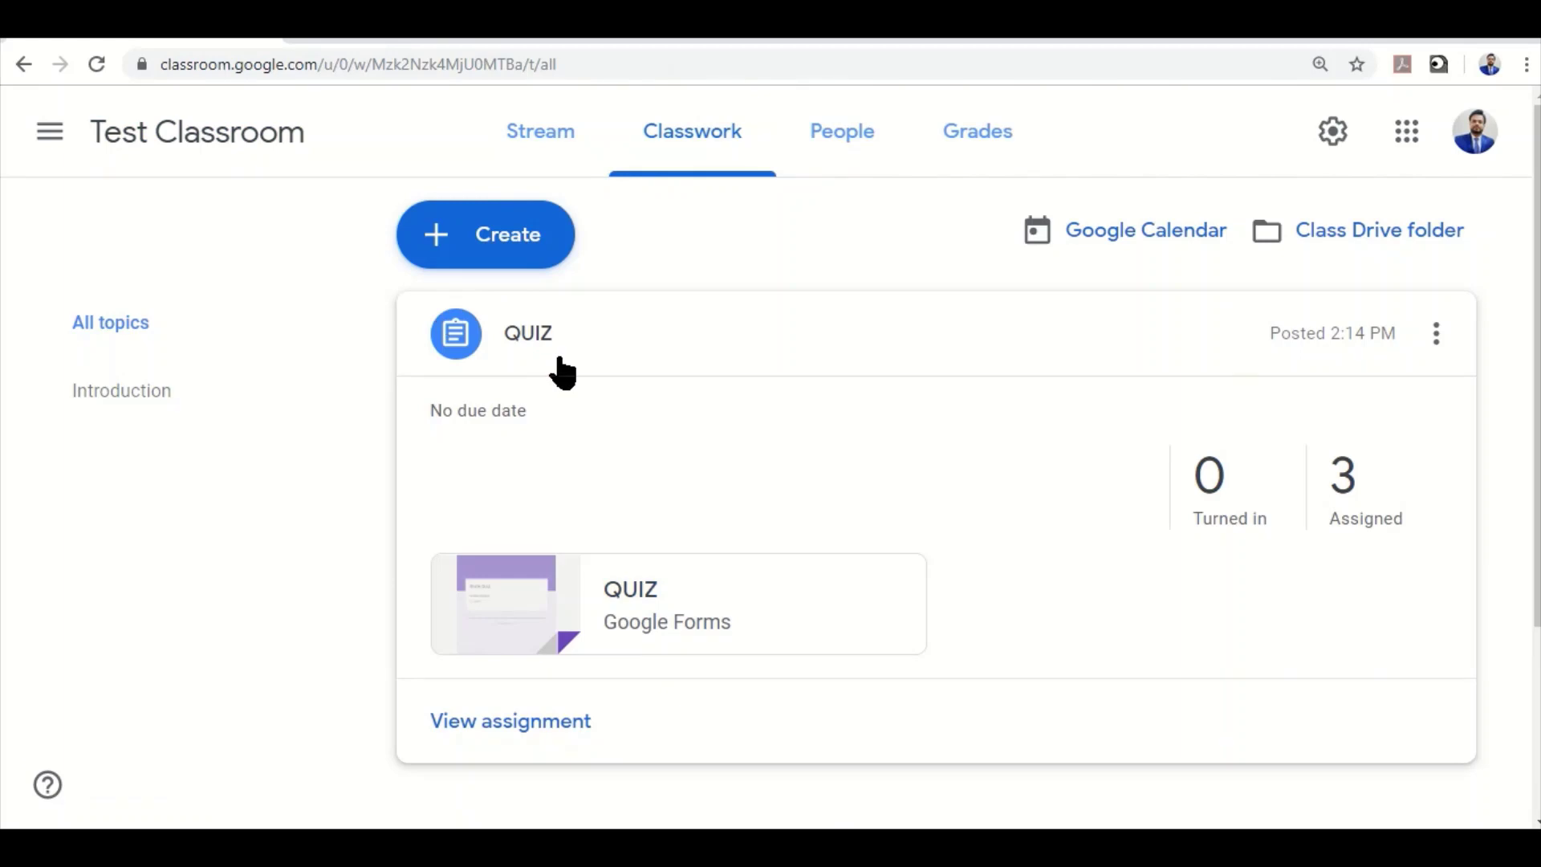
Reopen the QUIZ form's settings, close them unchanged, and return to Classwork
click(643, 592)
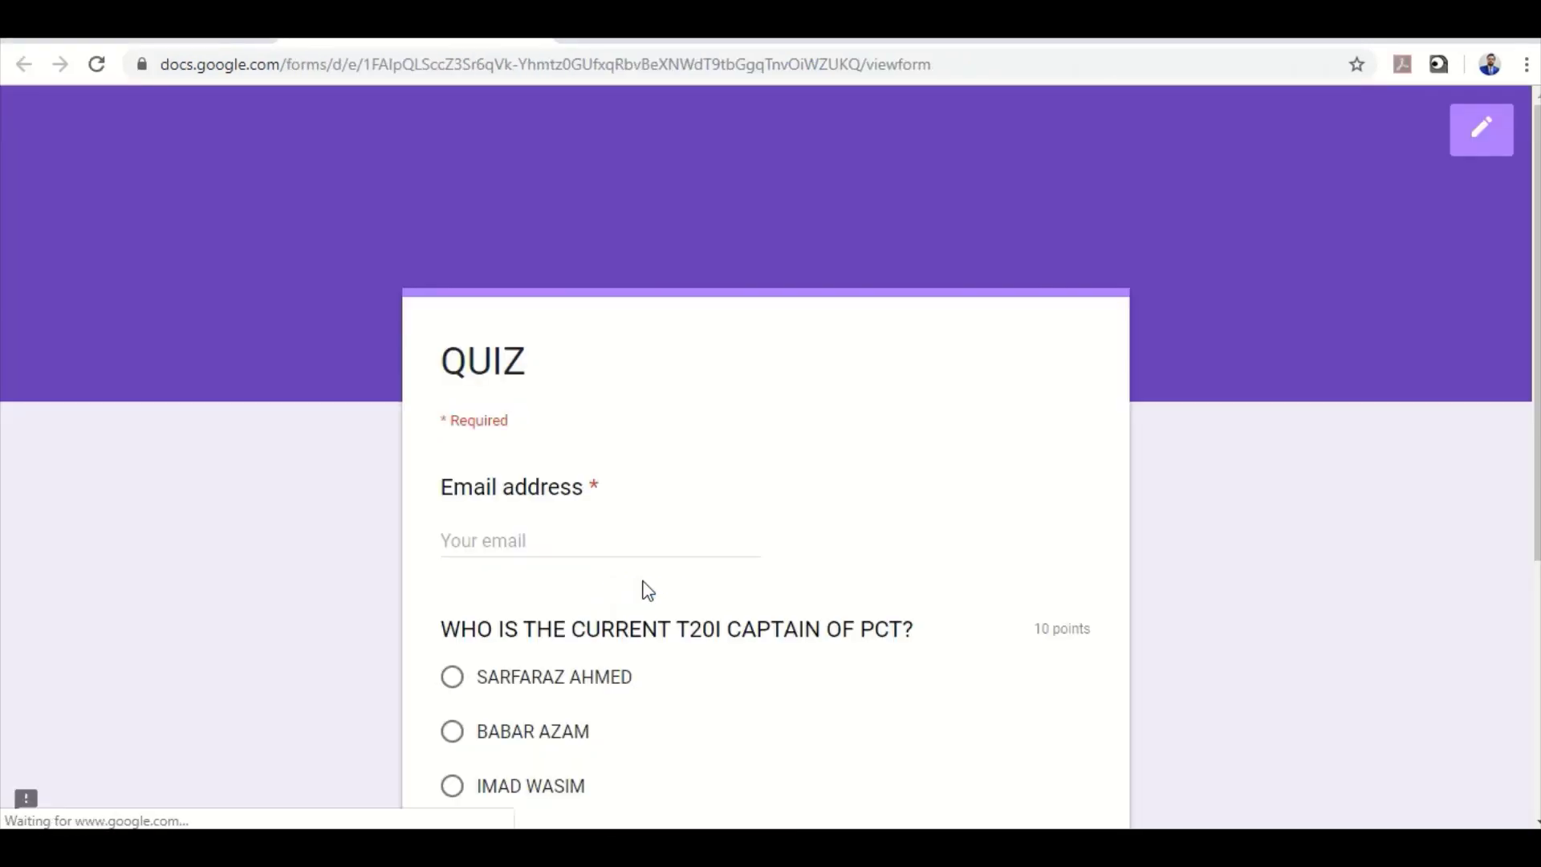
click(1480, 137)
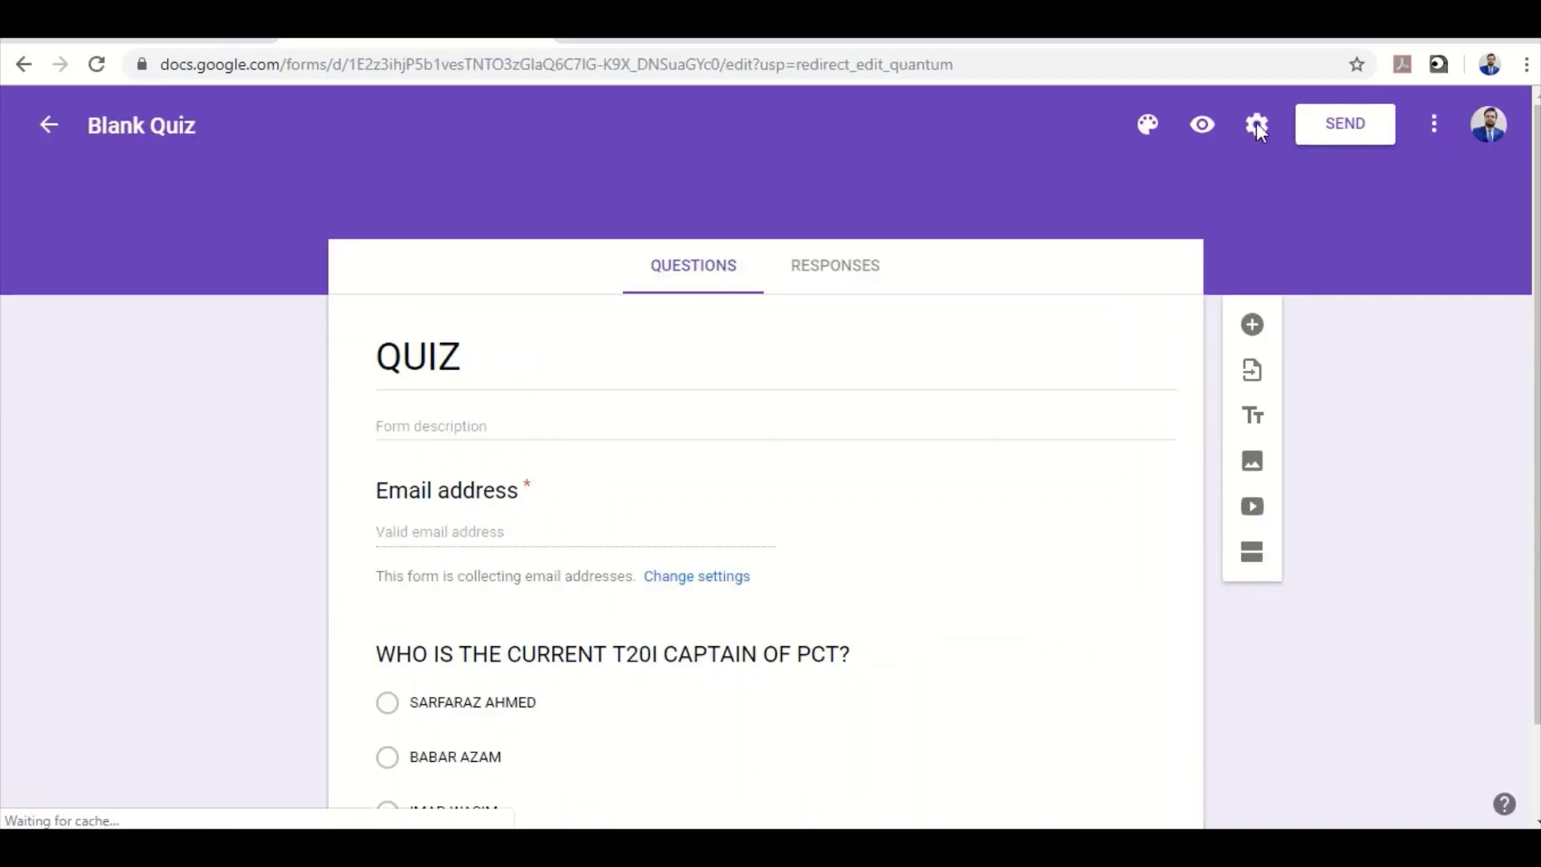
click(1257, 124)
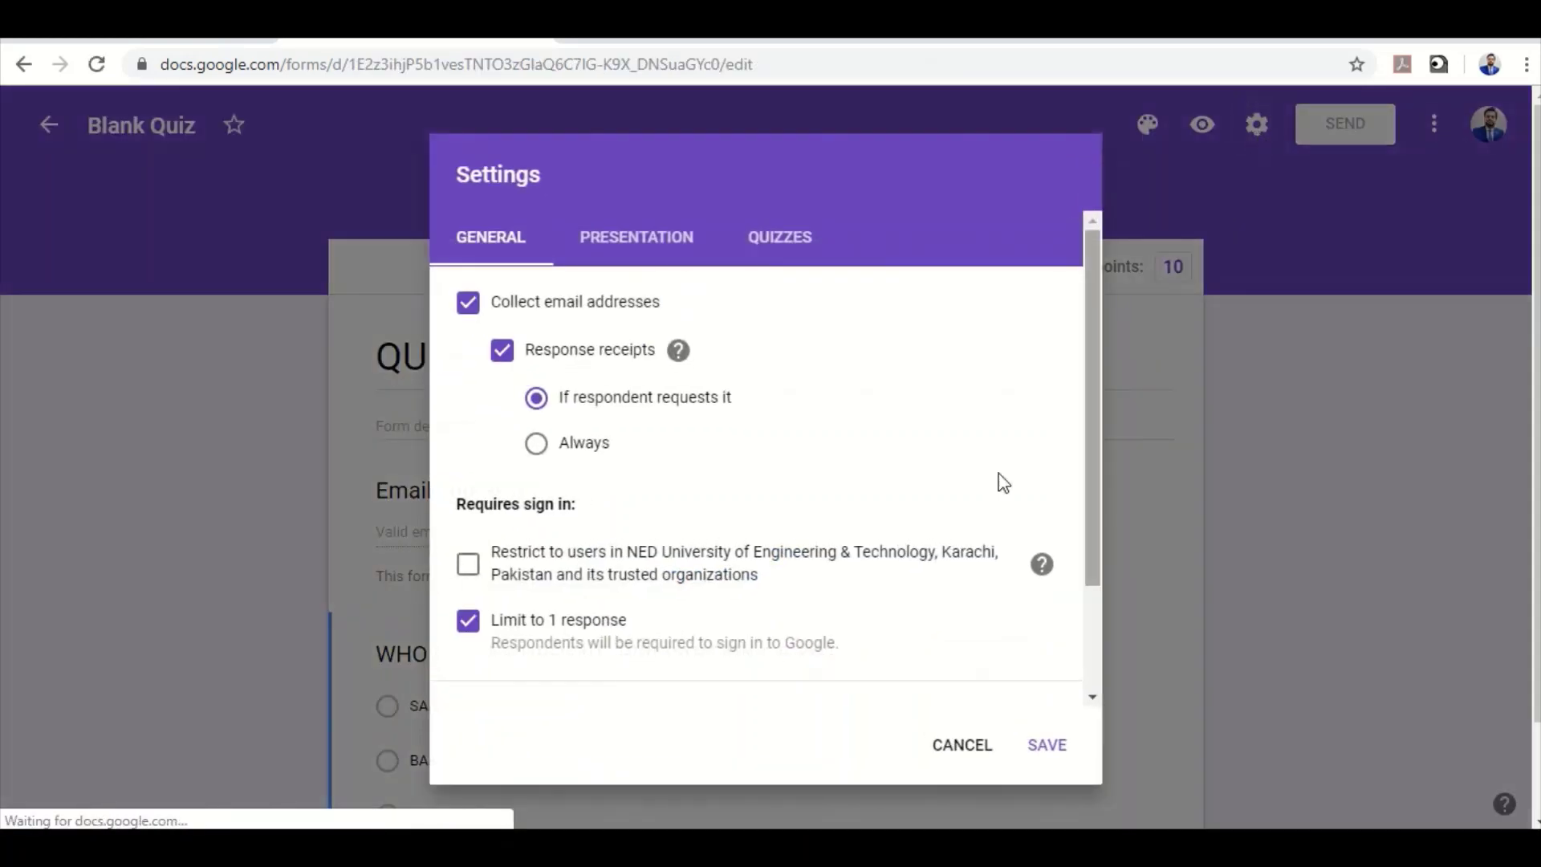
key(Escape)
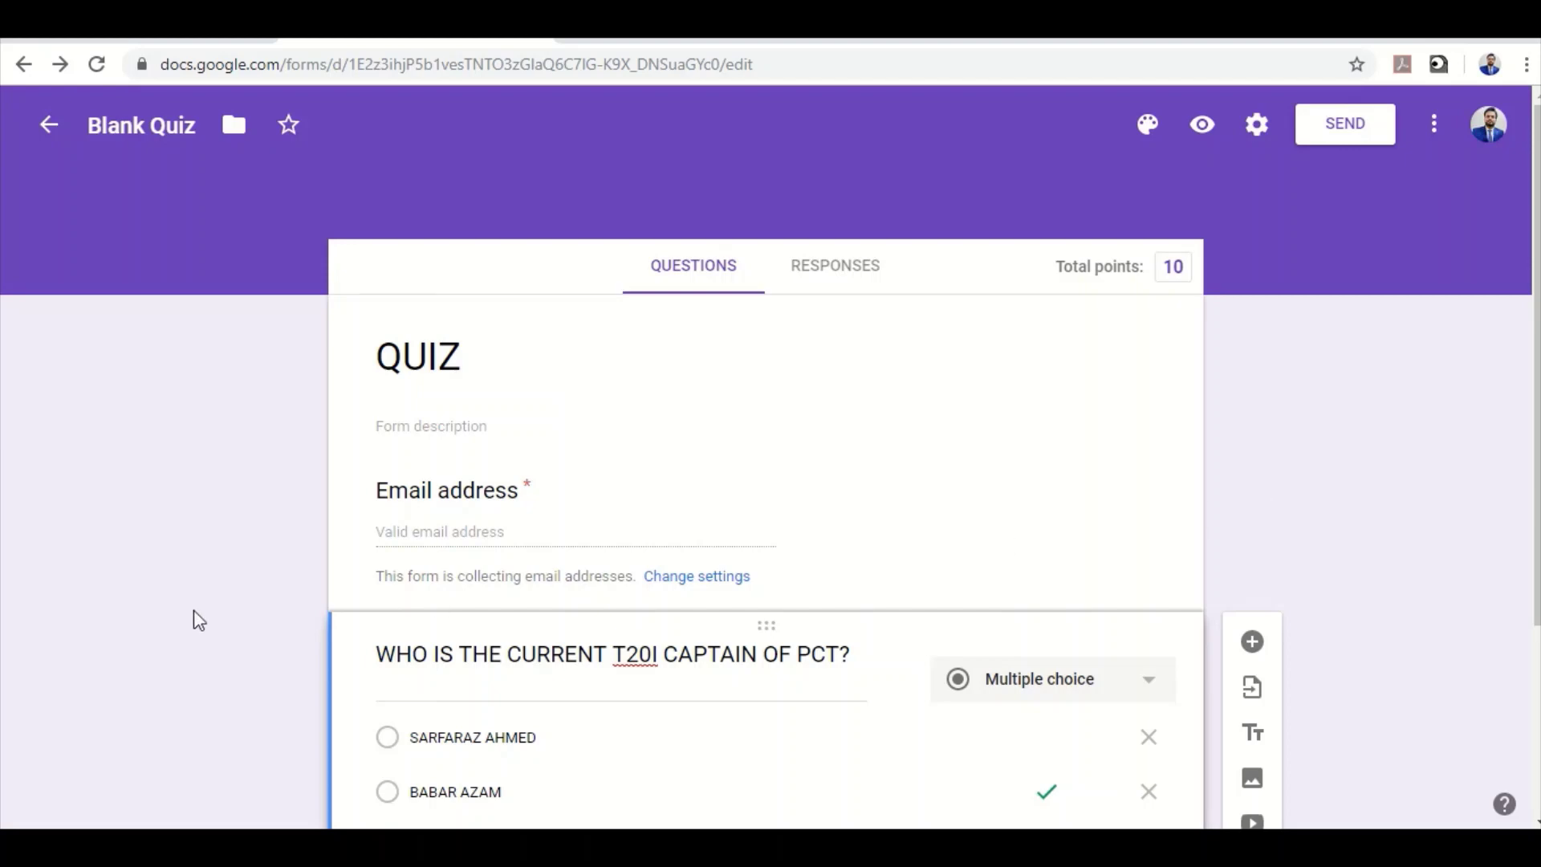
click(155, 40)
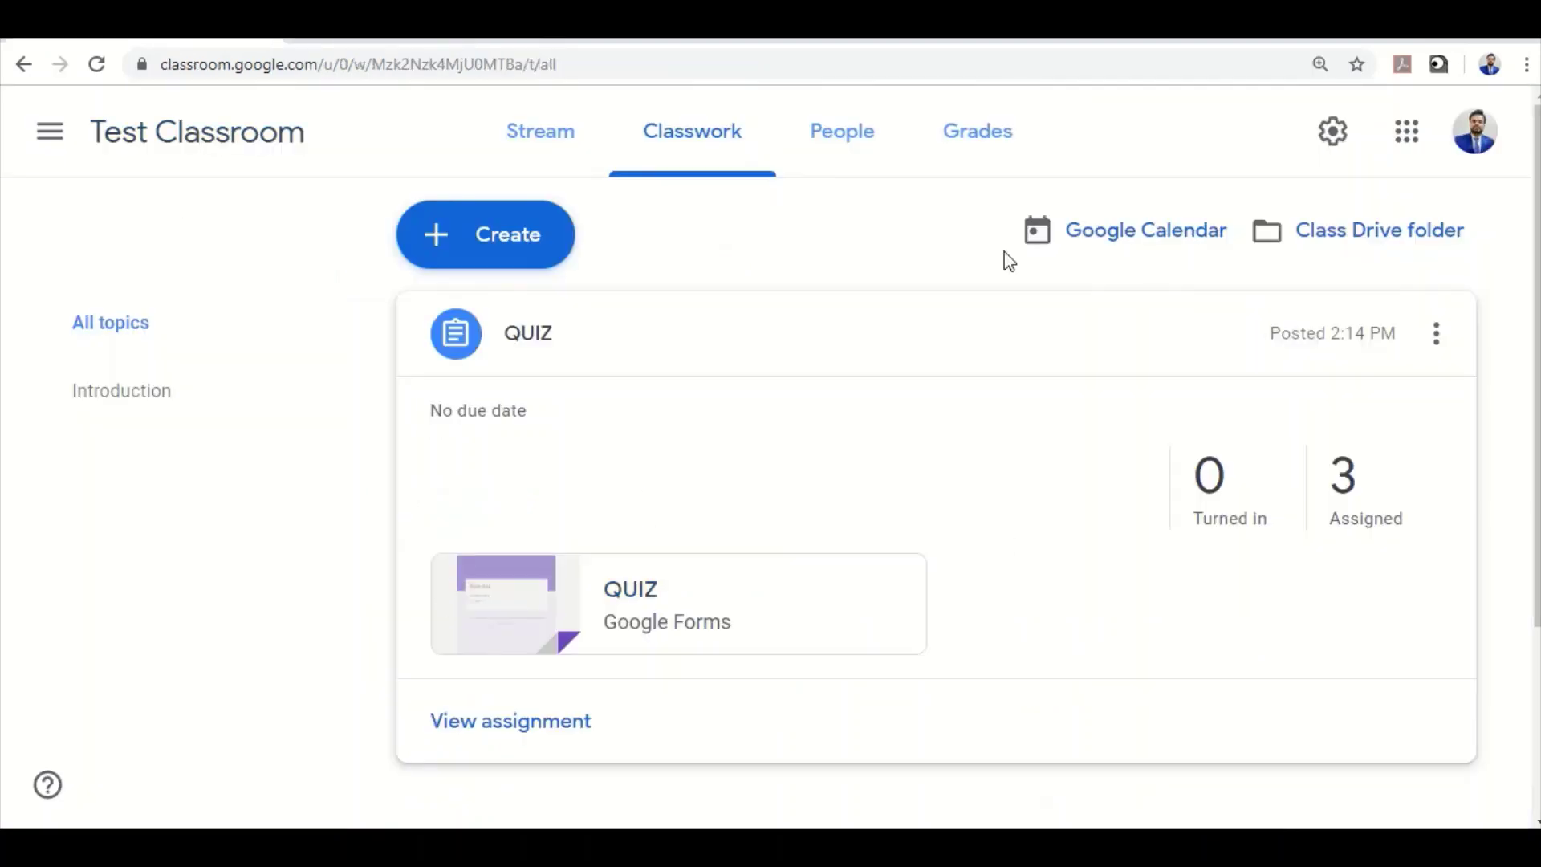
View the Grades page listing QUIZ out of 10, then bring up Windows search
click(989, 135)
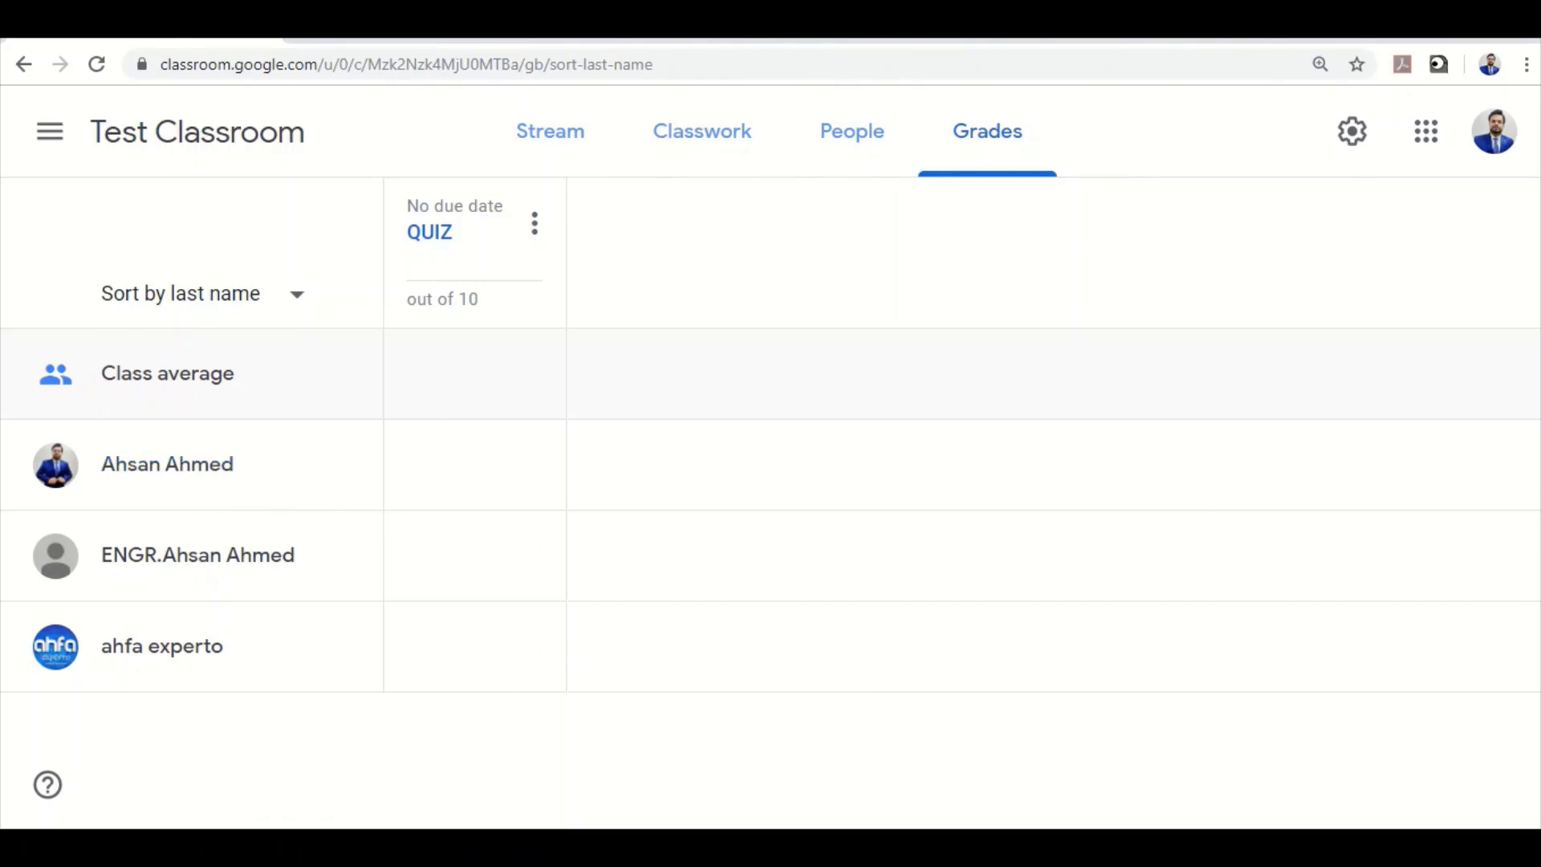
key(super)
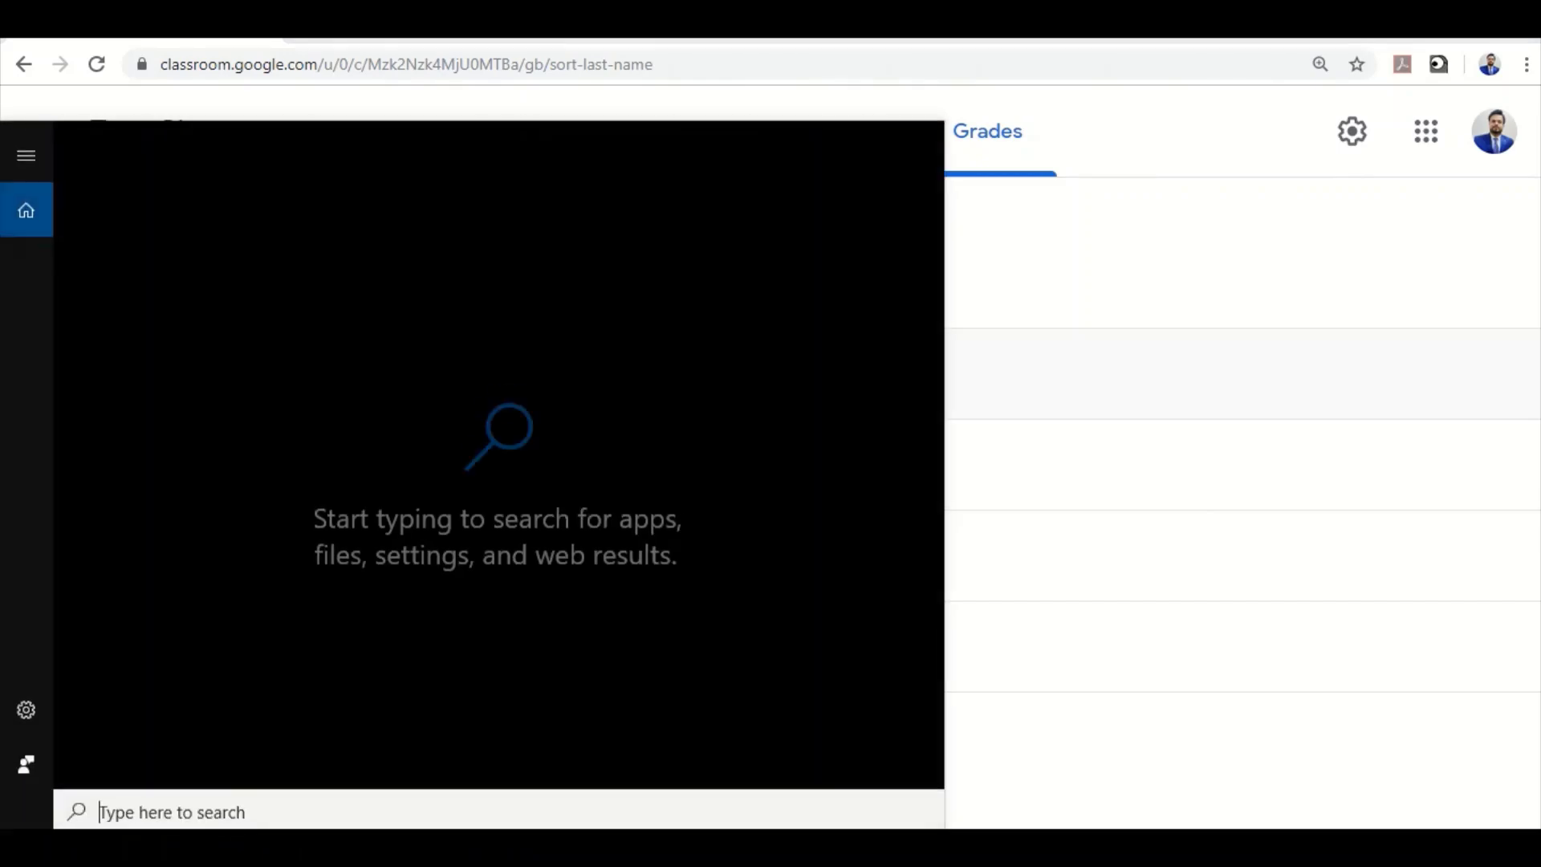
Launch Internet Explorer and go to the Google Classroom Classes page
text(INTER)
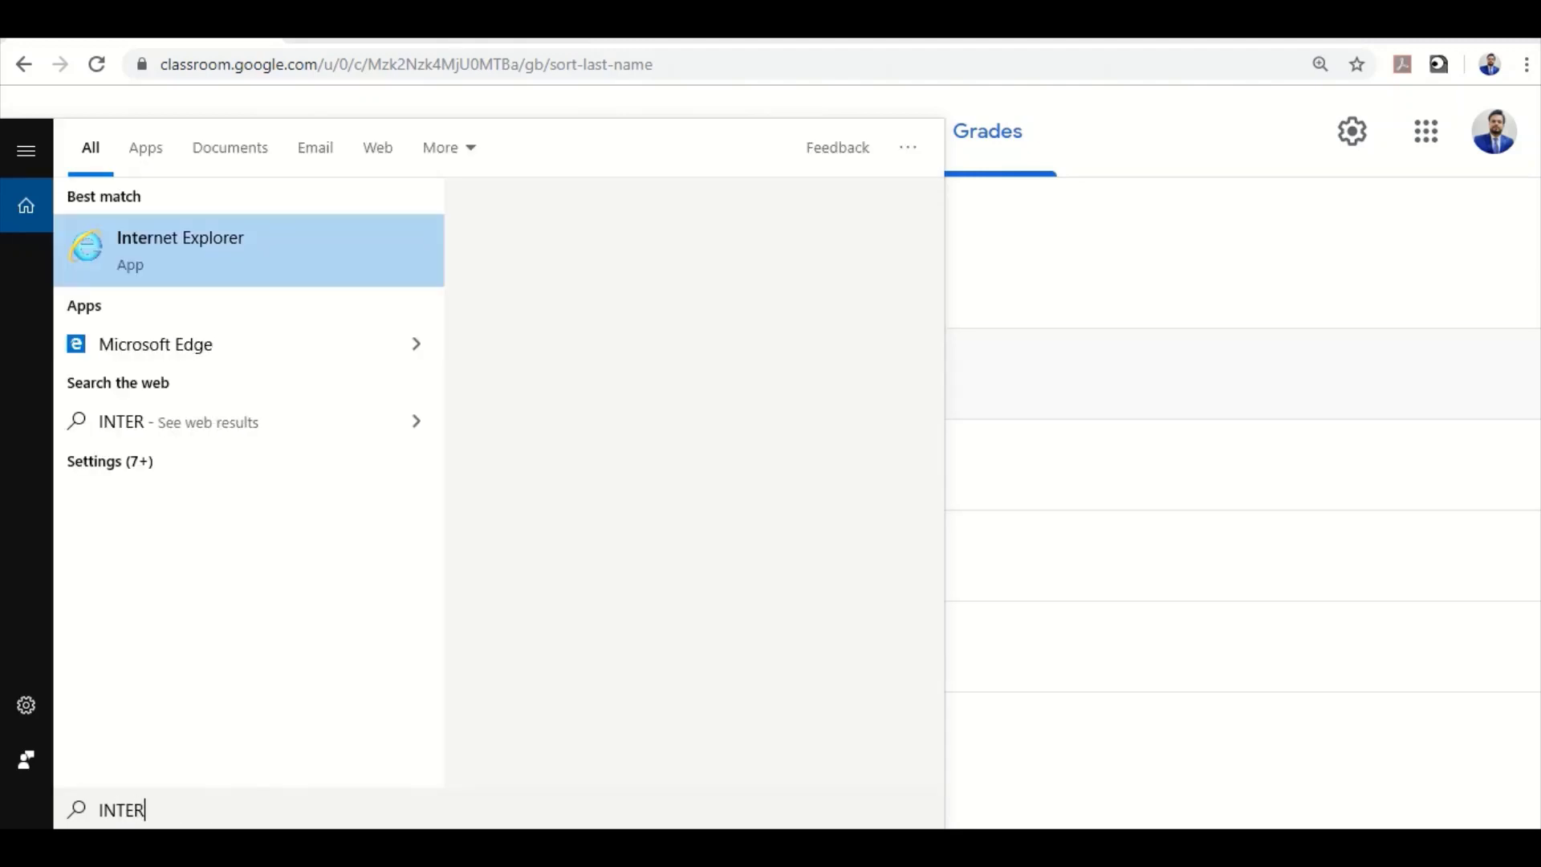
key(Escape)
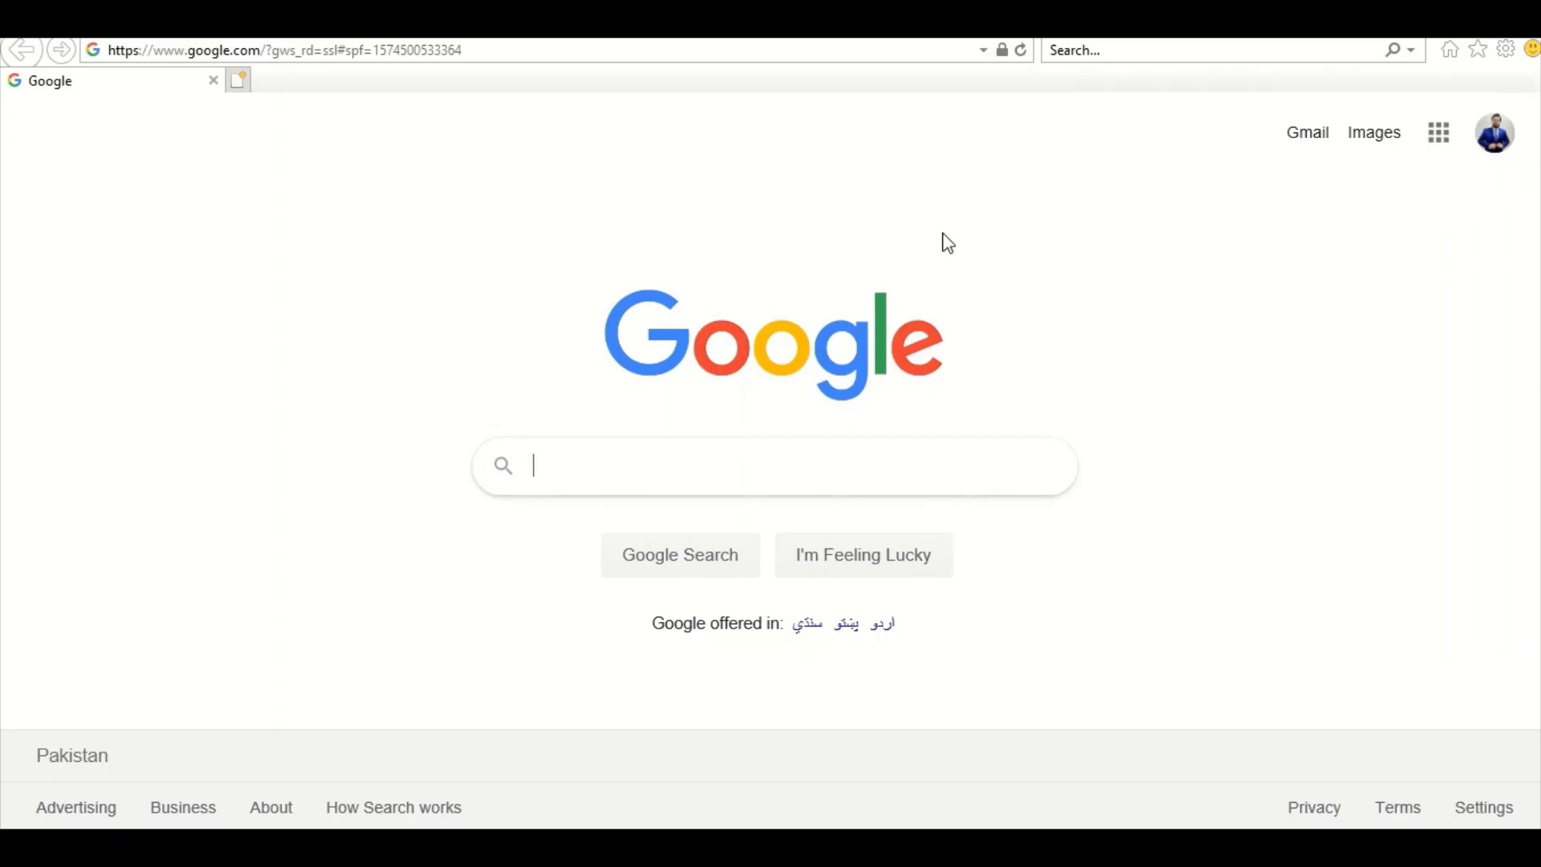
click(602, 49)
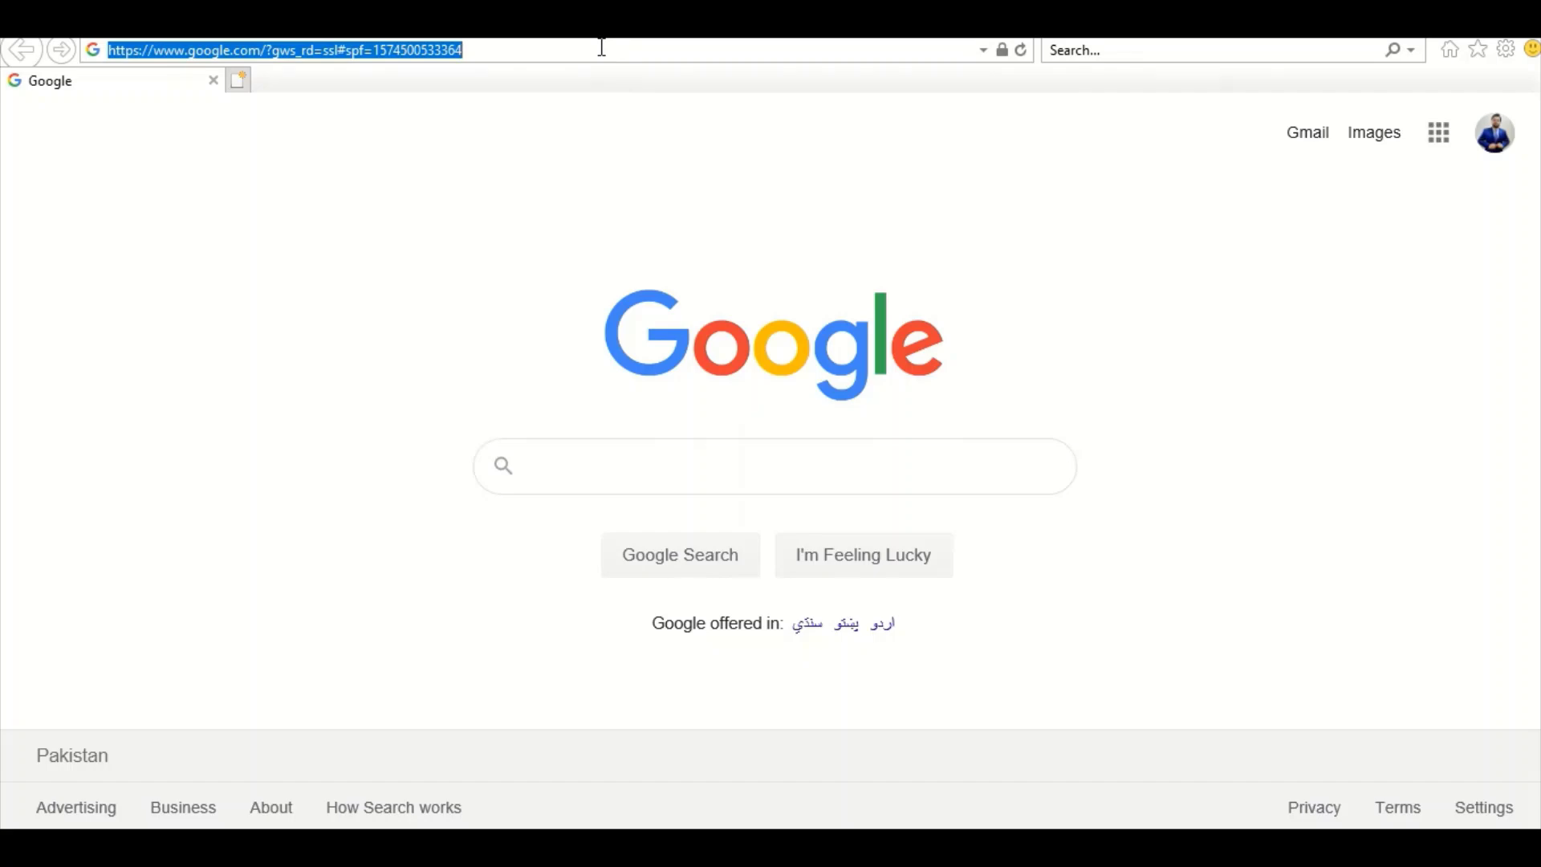
text(clas)
key(Return)
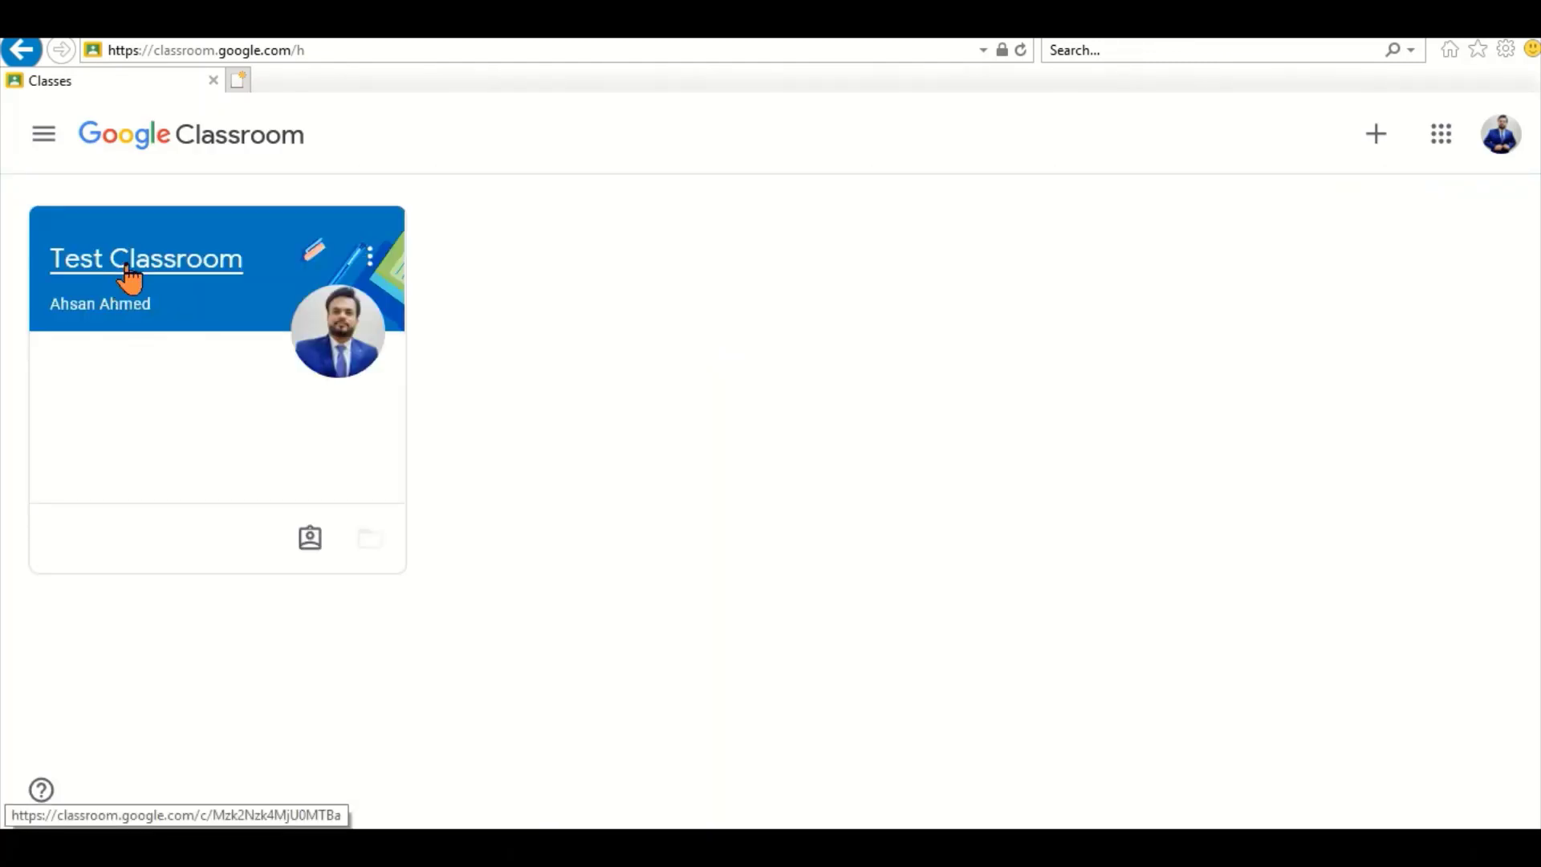
Open Test Classroom's QUIZ assignment post and its attached QUIZ Google Form
click(127, 260)
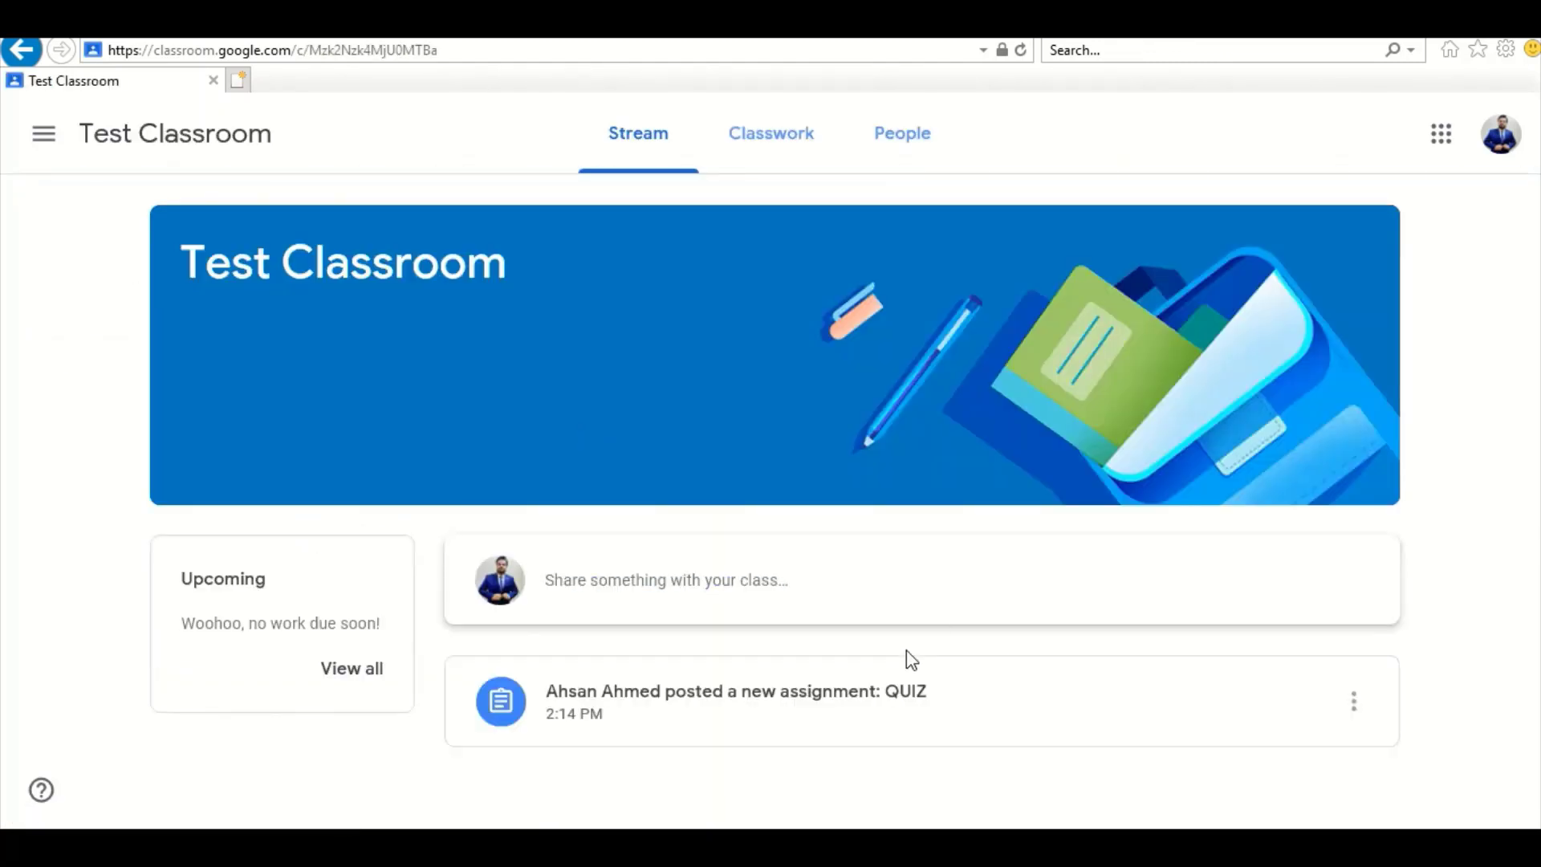
click(821, 698)
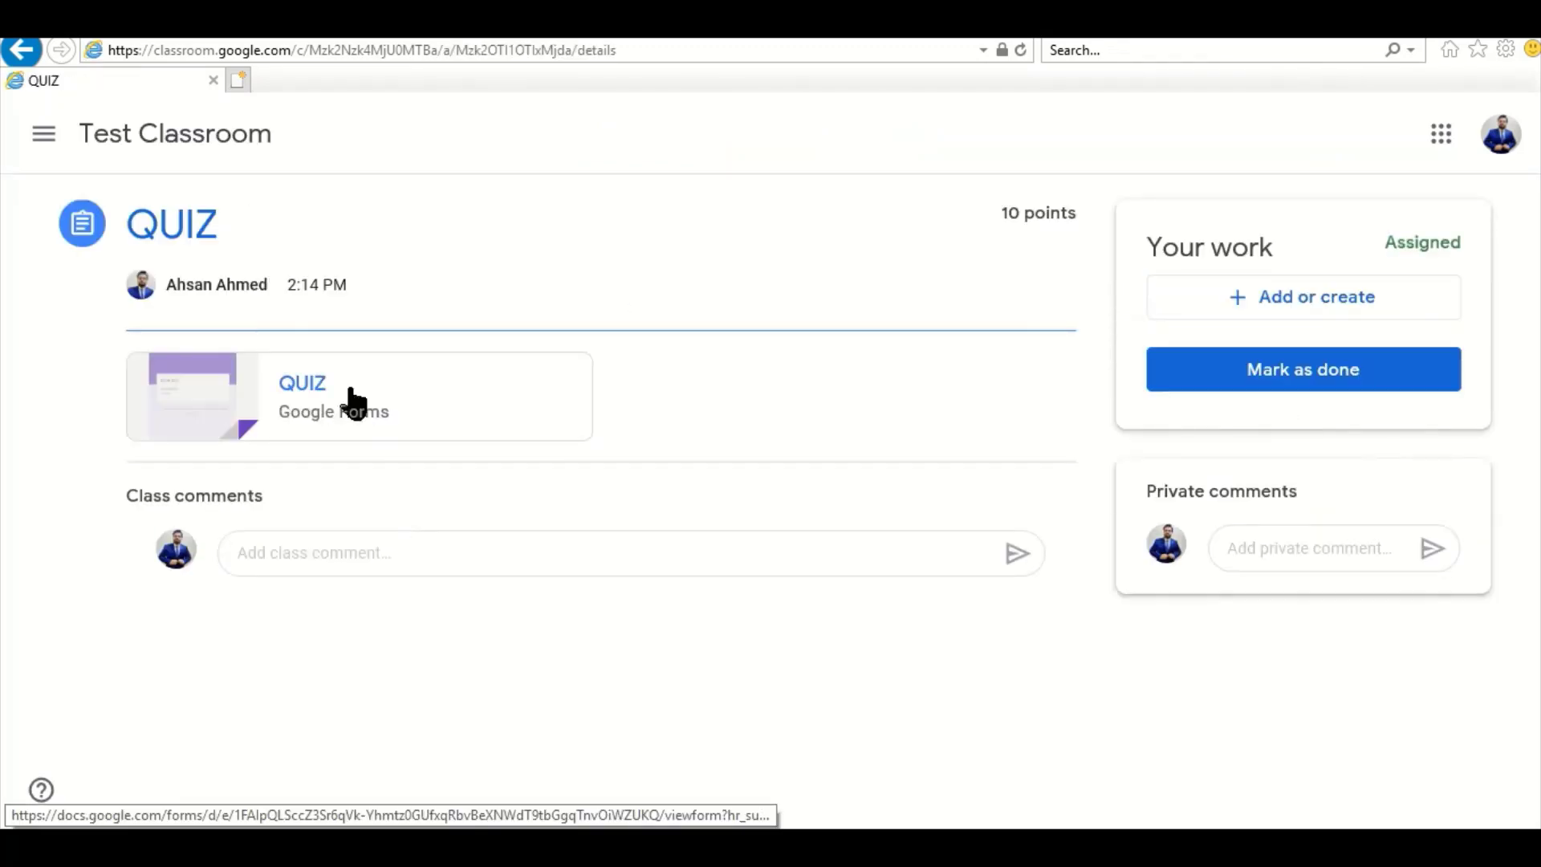
click(318, 394)
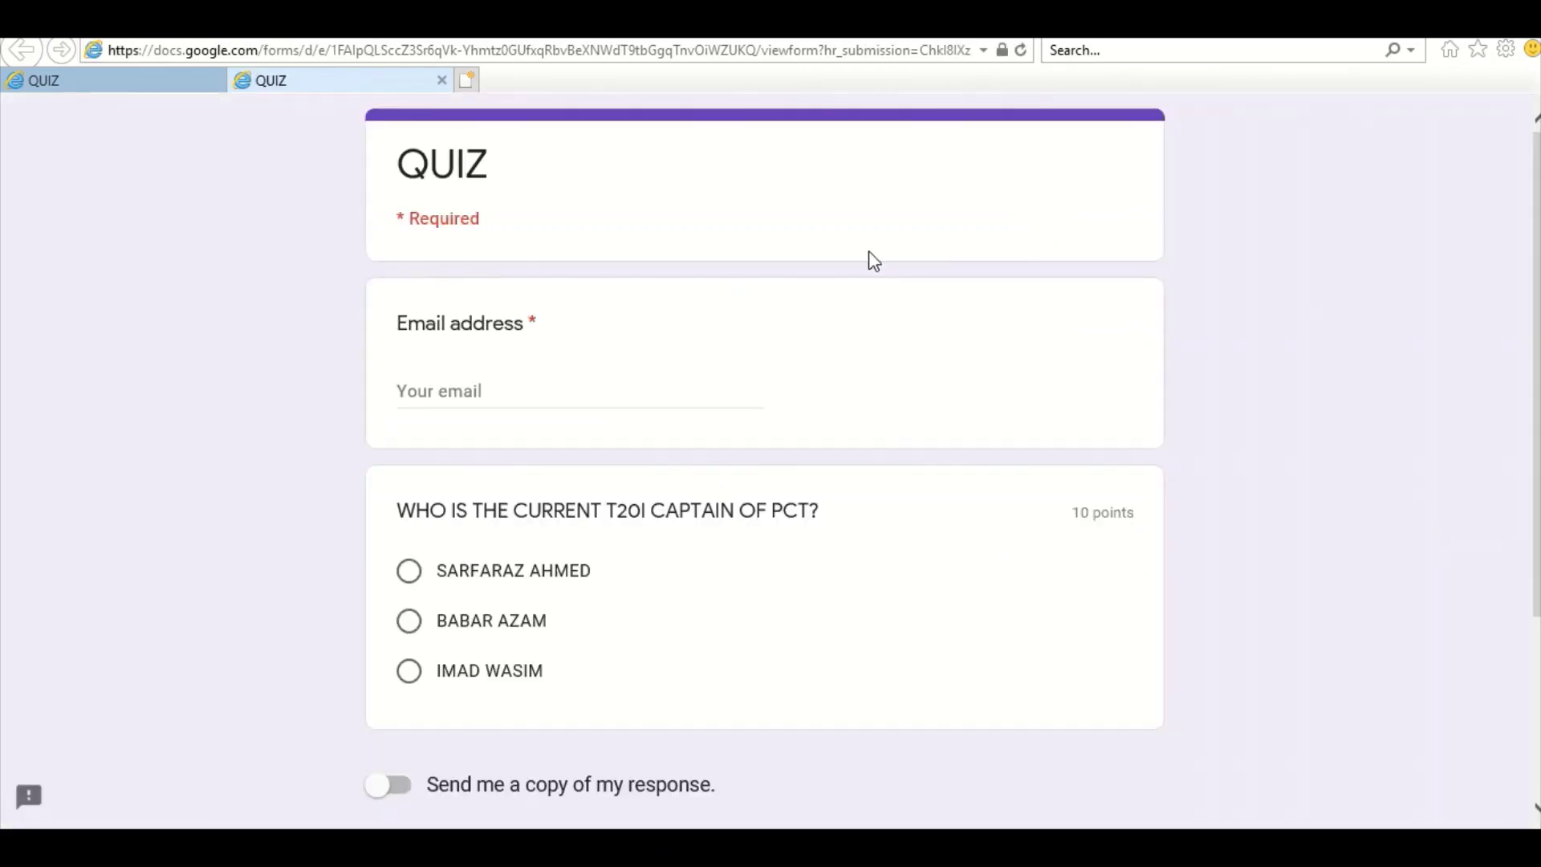
Fill in the student's email address, answer BABAR AZAM, and submit the quiz
scroll(869, 257, down, 2)
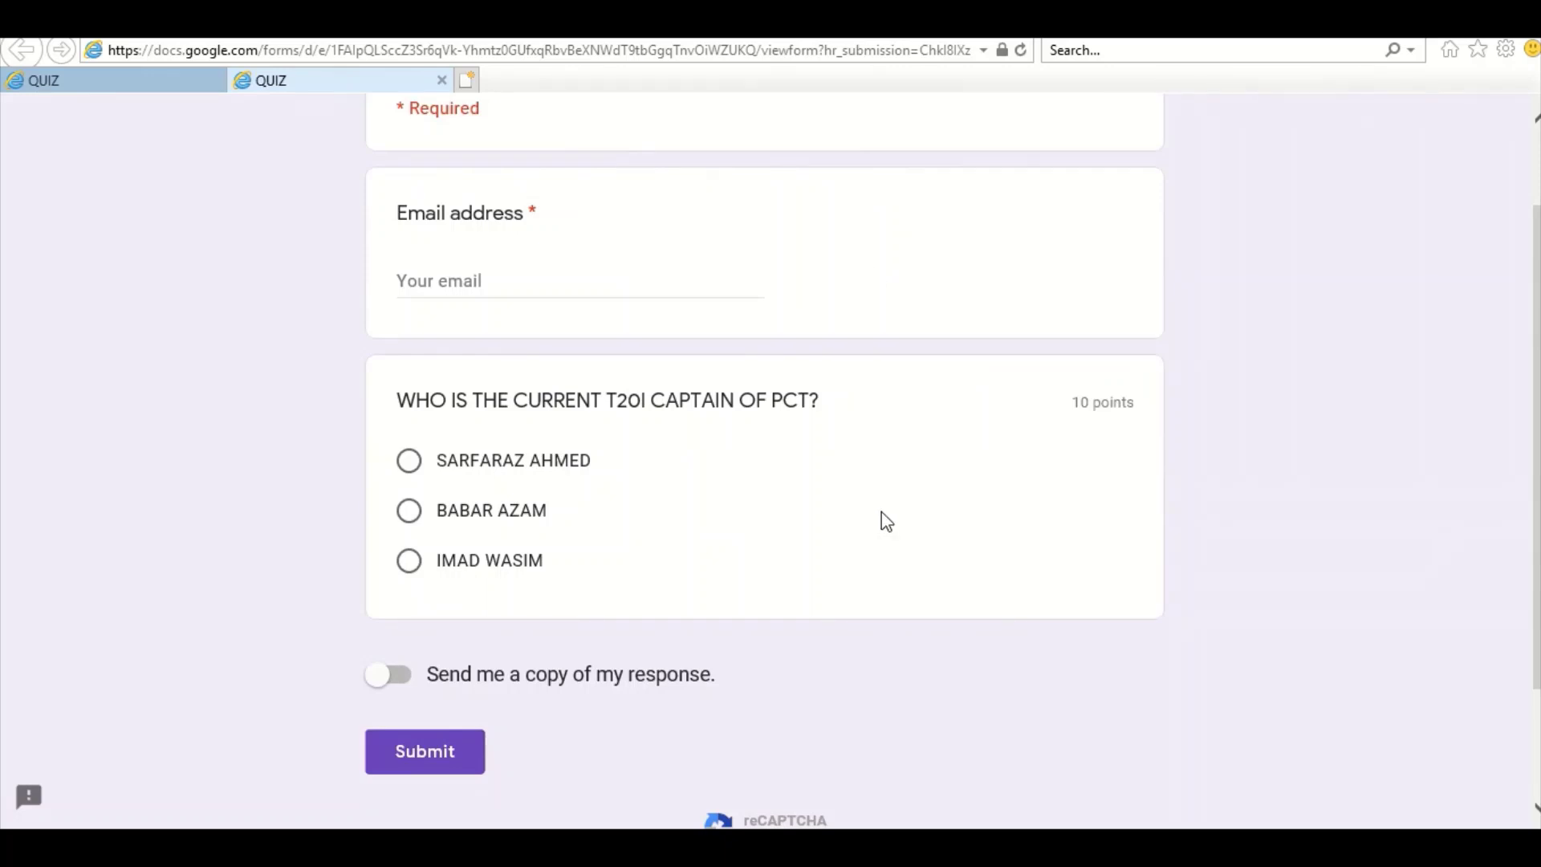
scroll(830, 537, up, 2)
scroll(830, 537, down, 4)
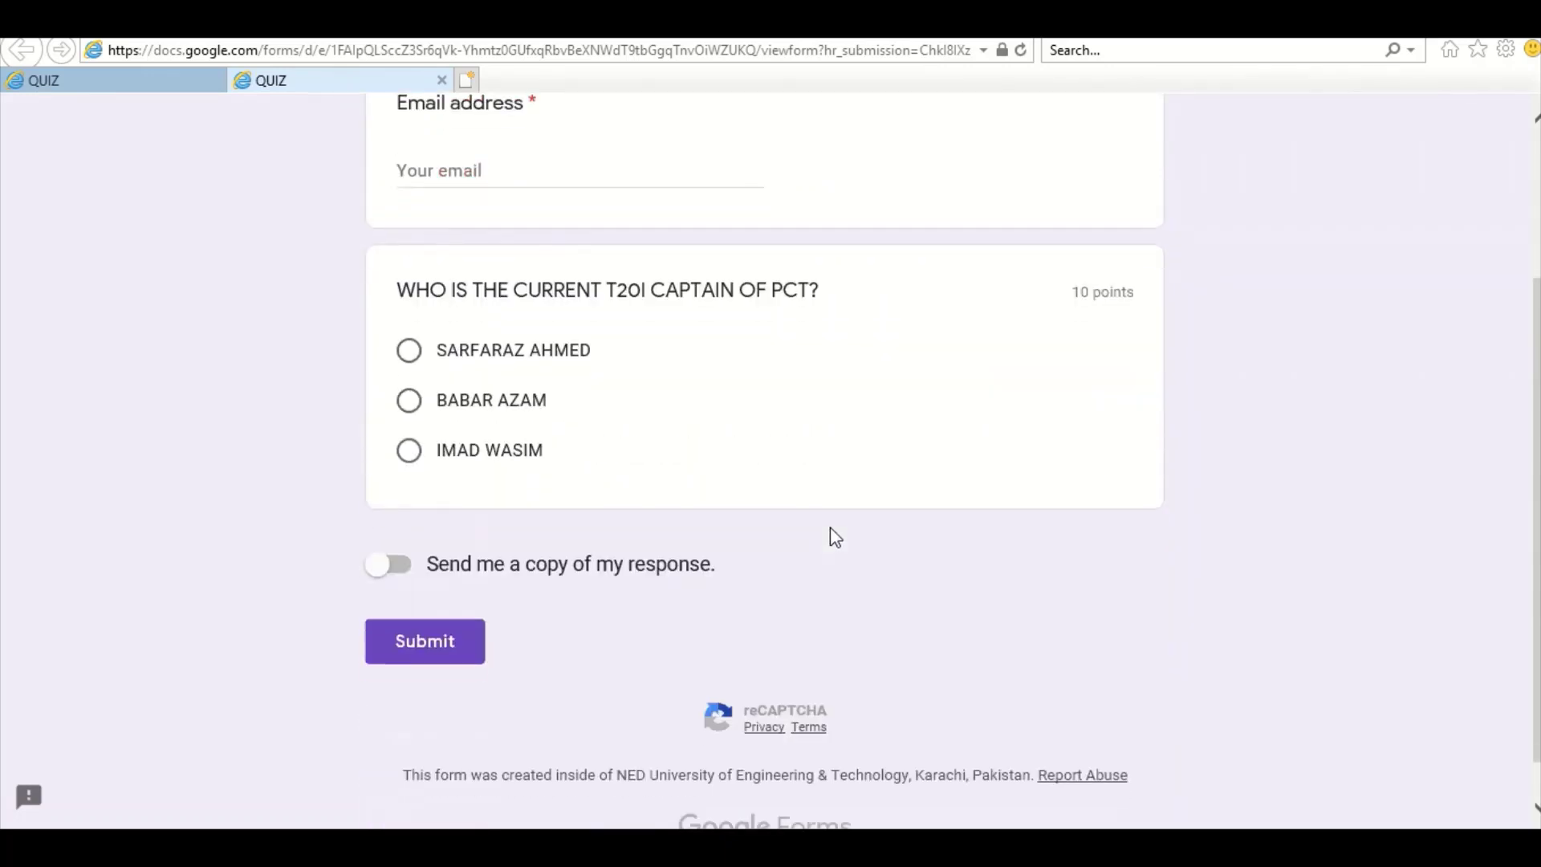
scroll(830, 537, up, 2)
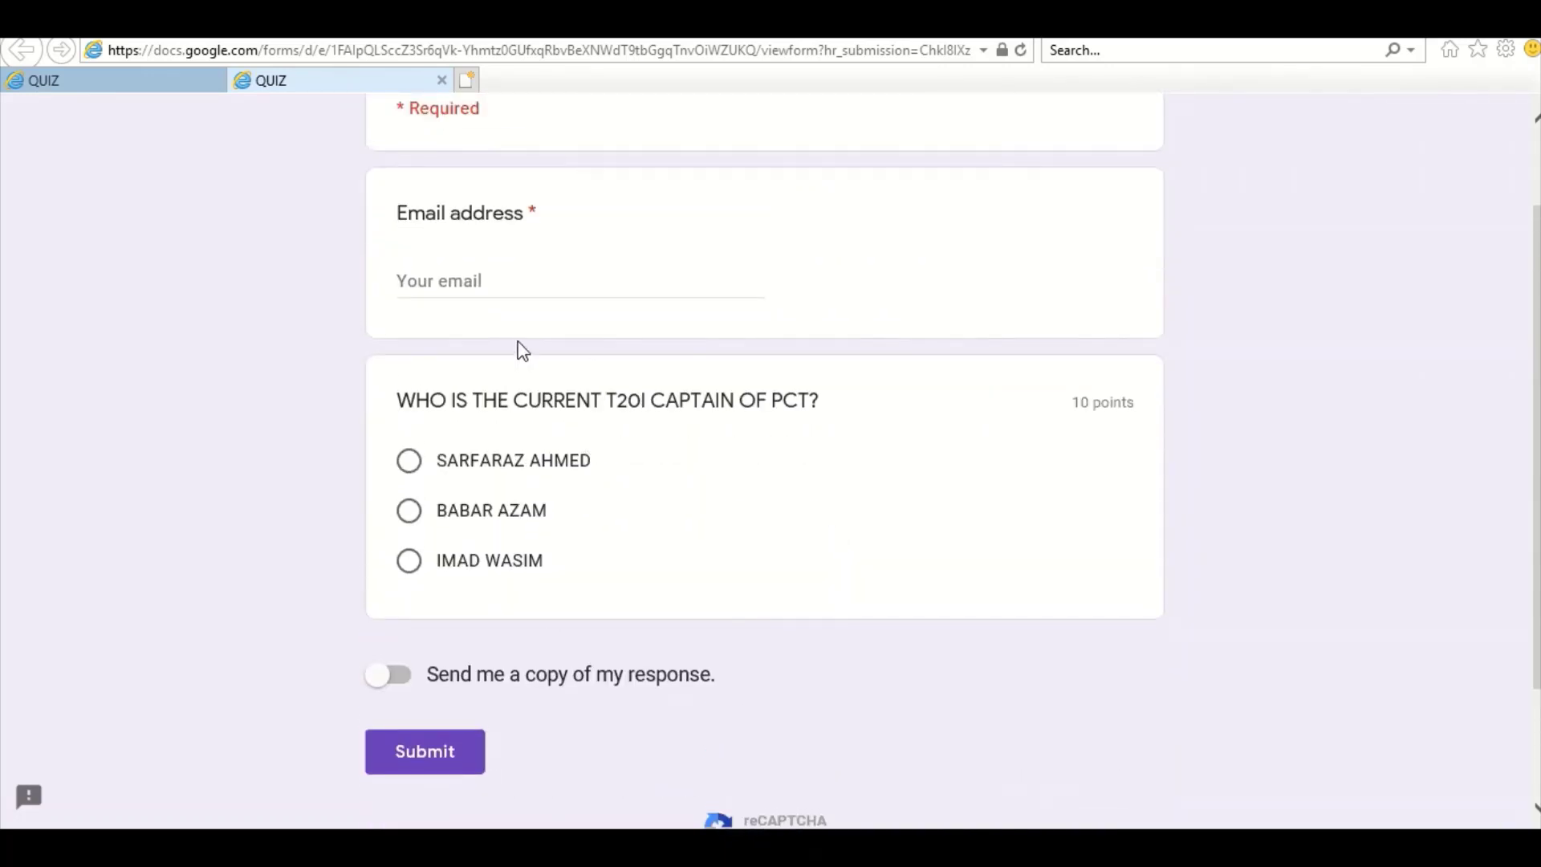
click(510, 290)
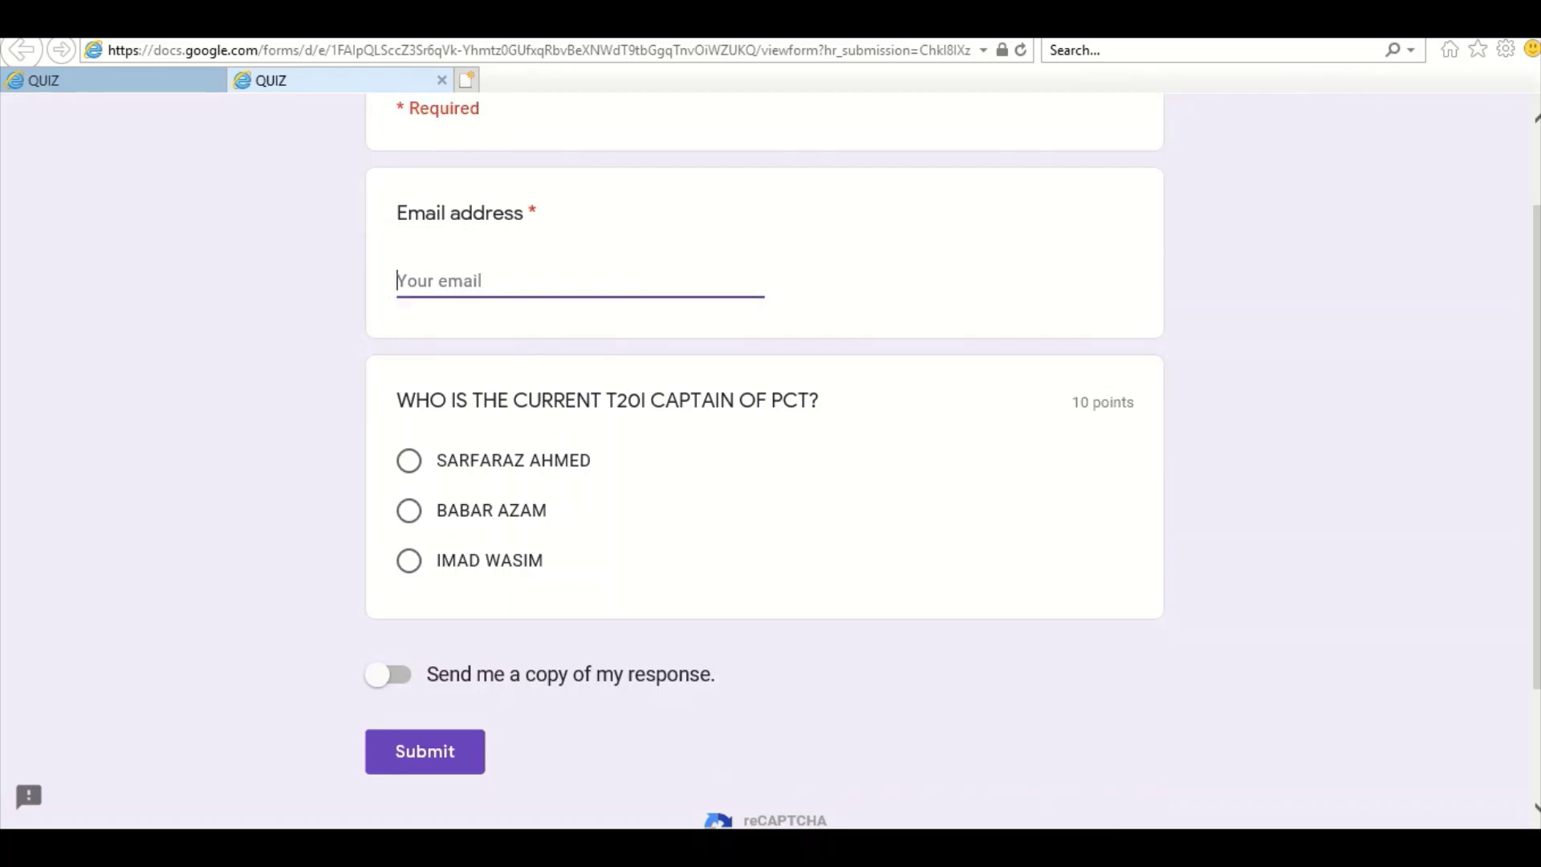
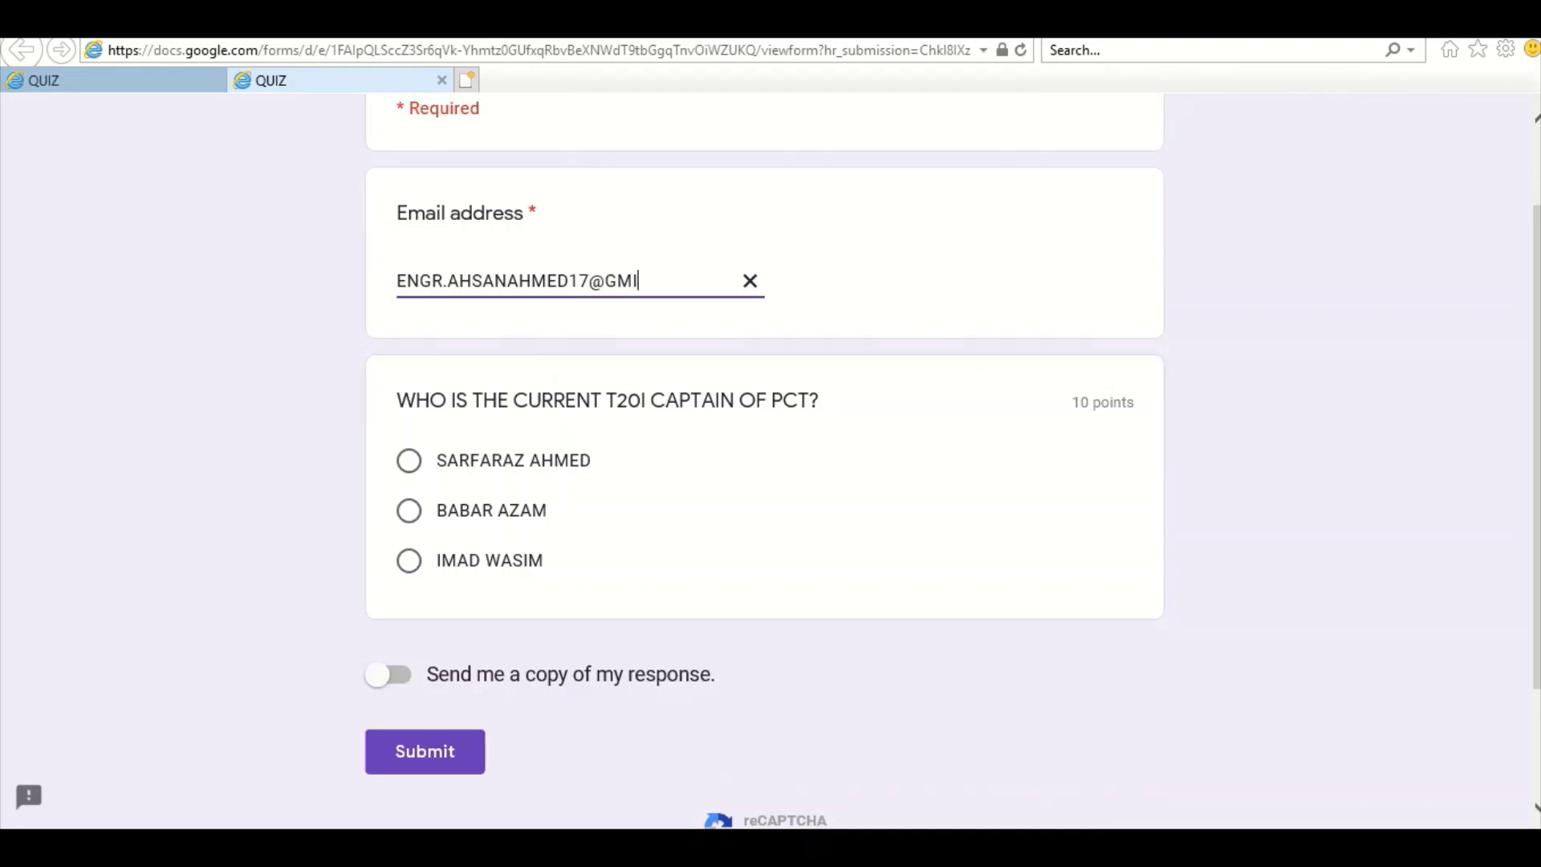
click(410, 518)
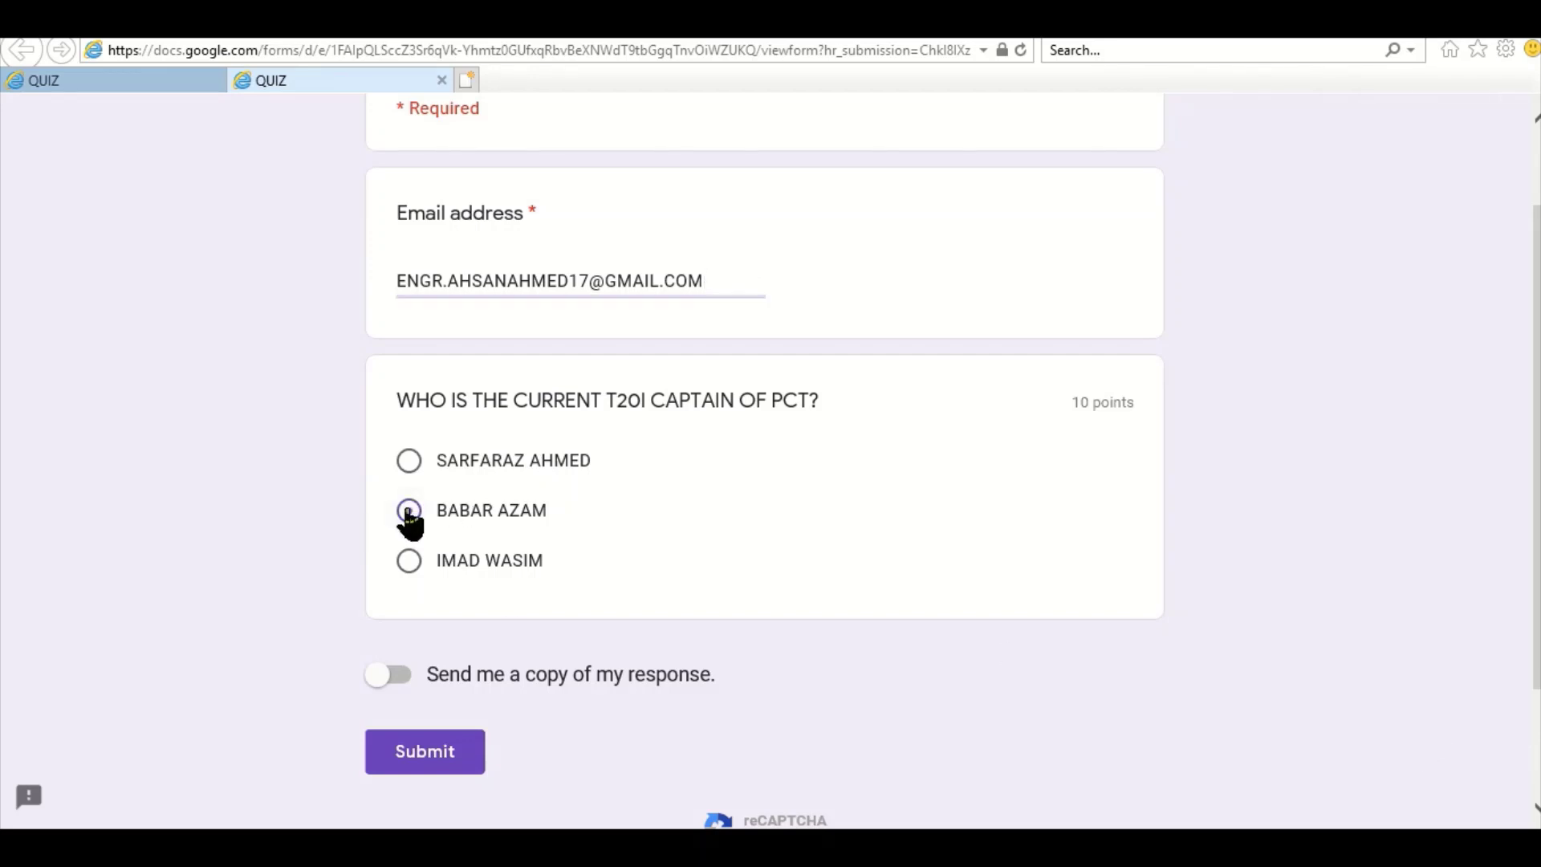
click(462, 757)
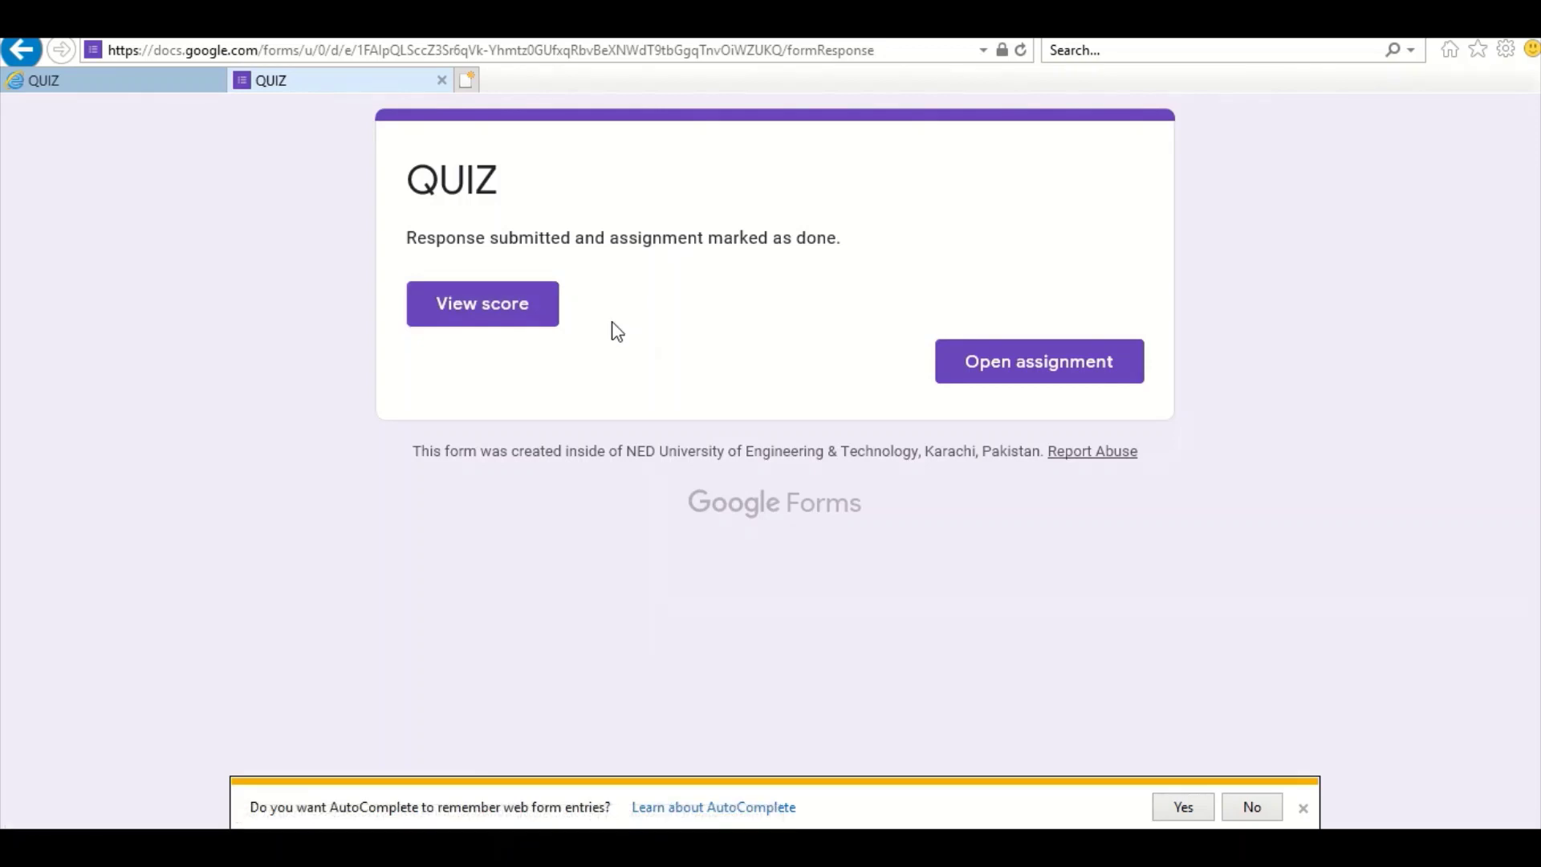
Reopen the QUIZ form from the turned-in assignment and request its score page
click(972, 377)
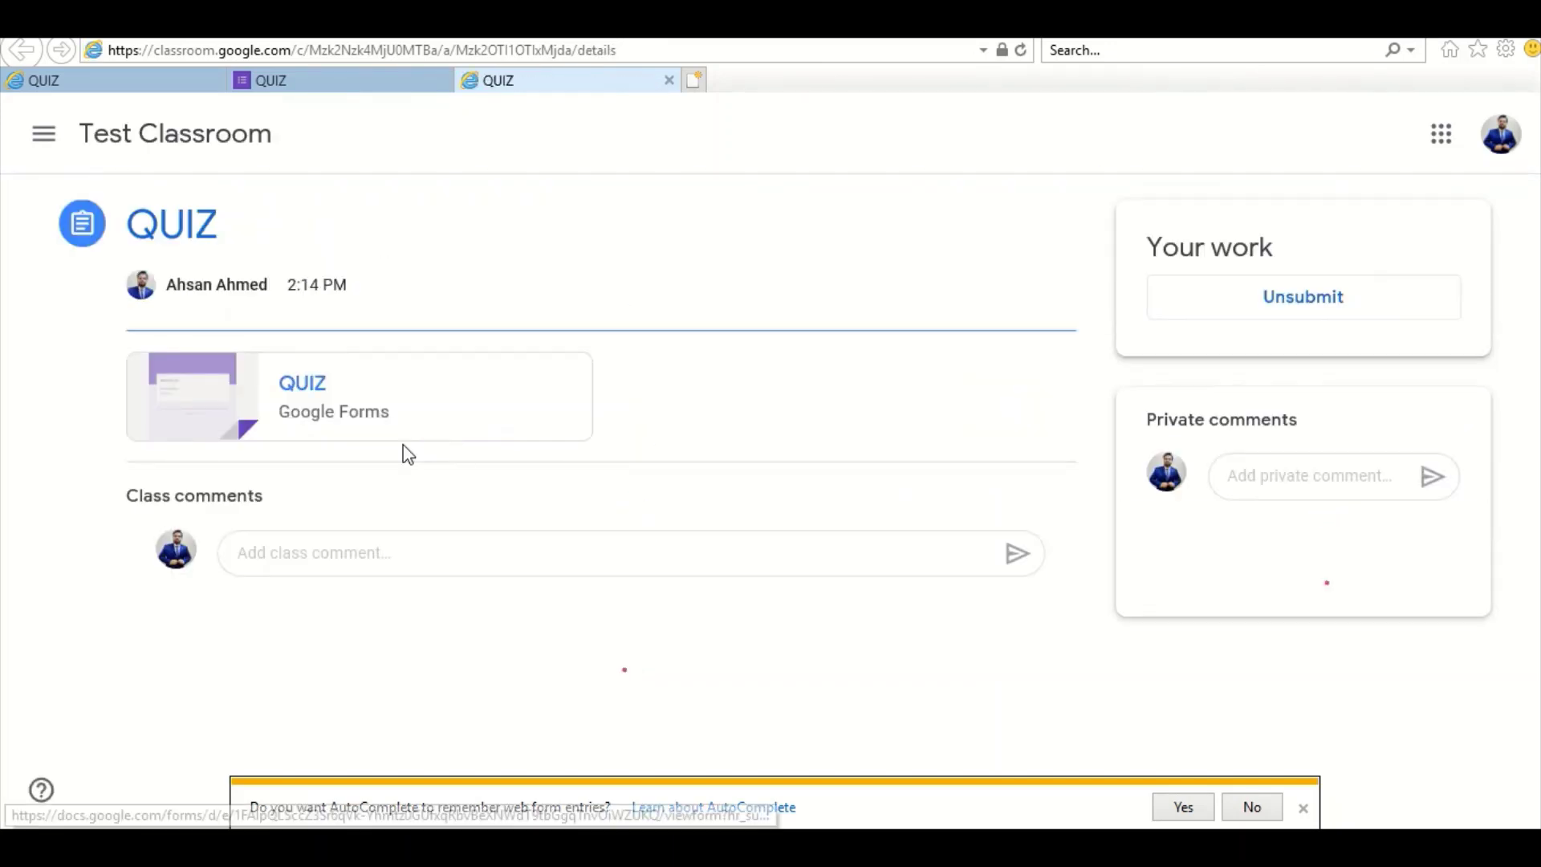
click(317, 391)
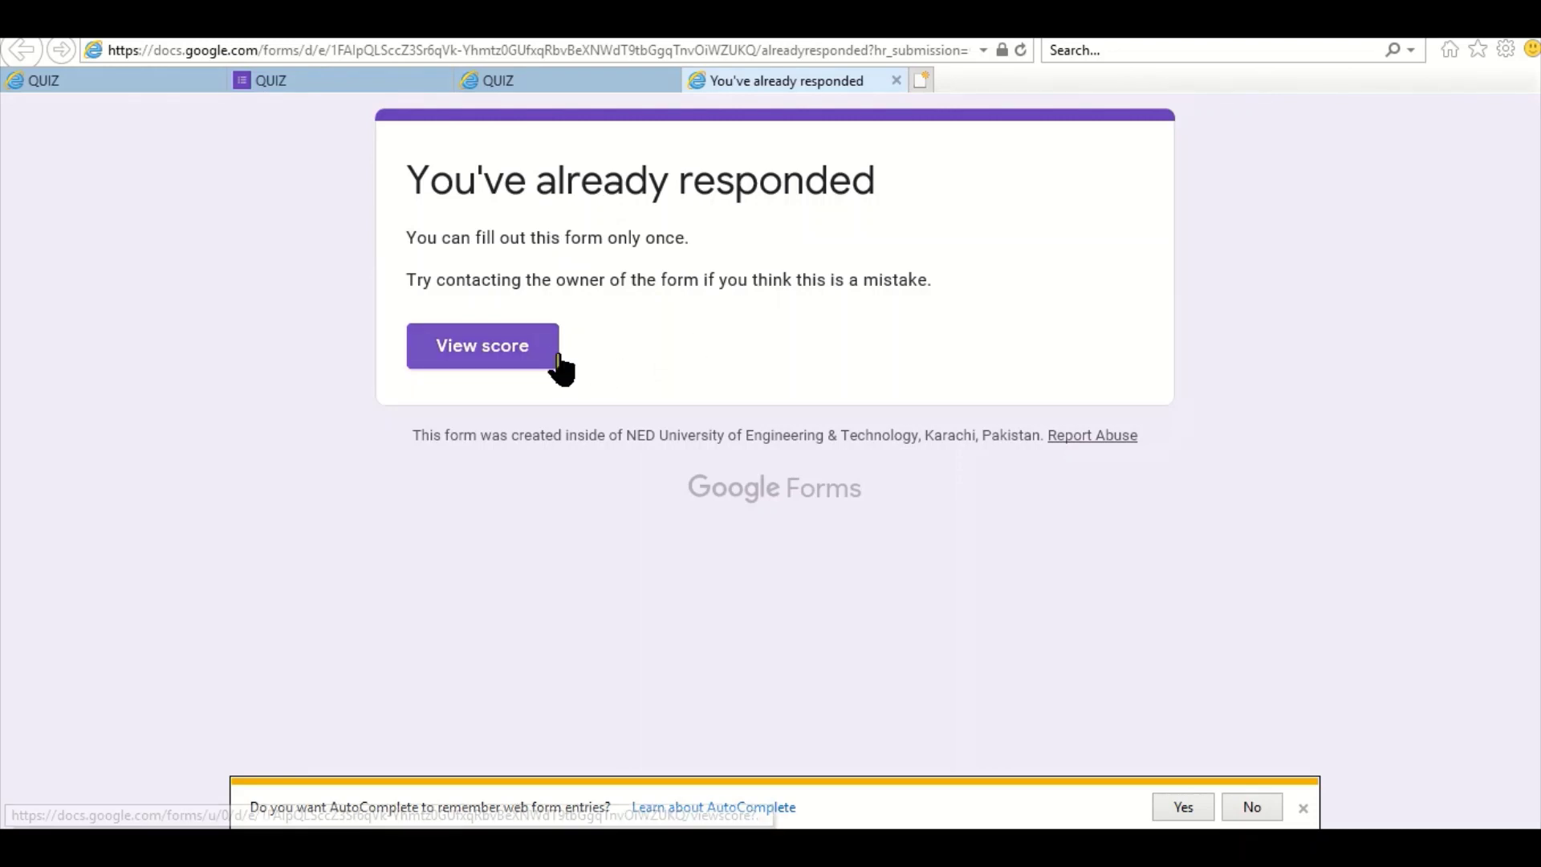
click(530, 348)
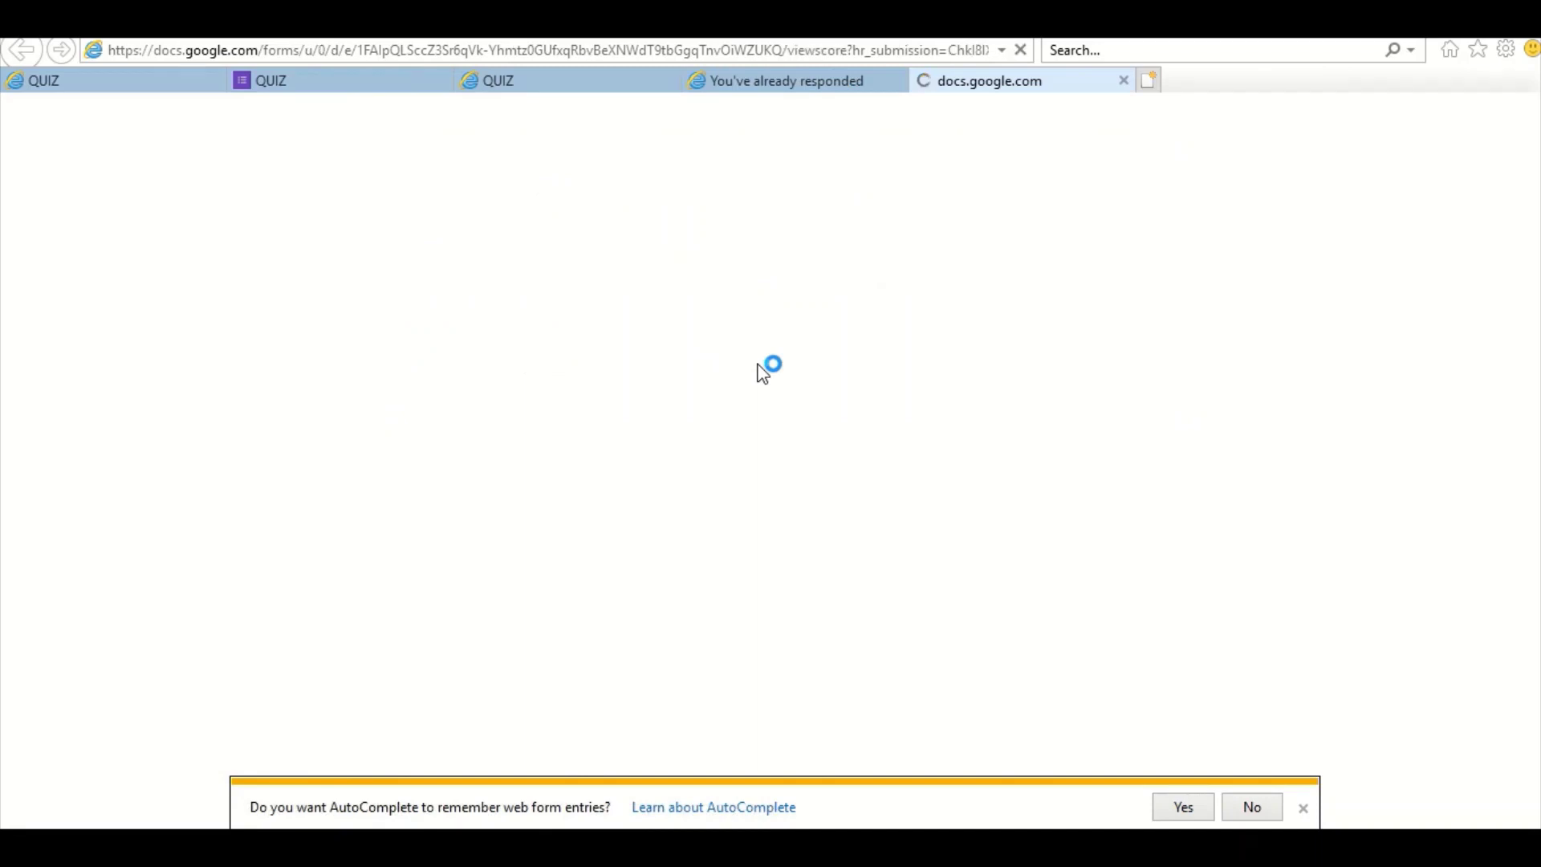